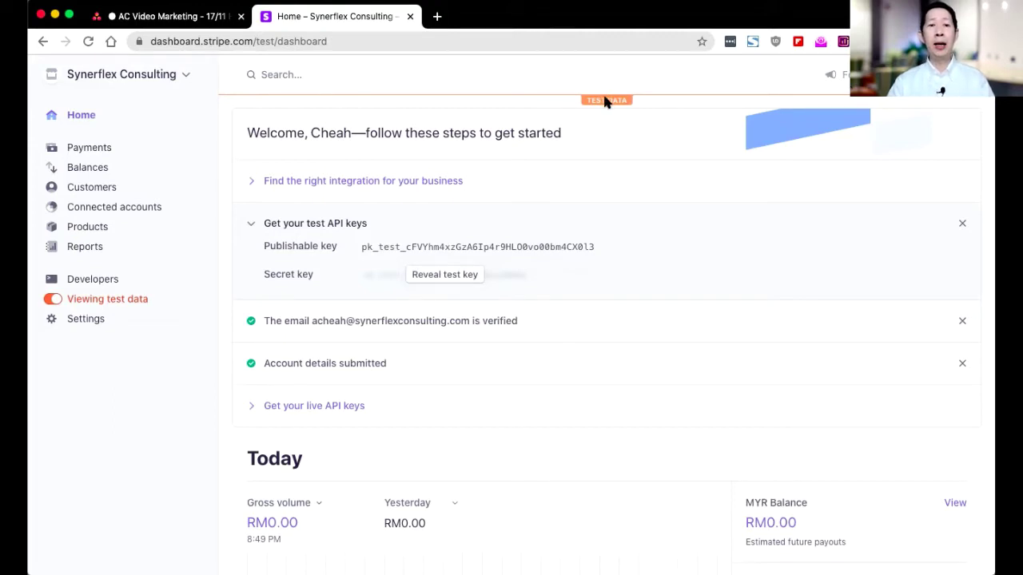
# Start a new product in the test-mode product catalogue and name it Product1.
pyautogui.click(83, 230)
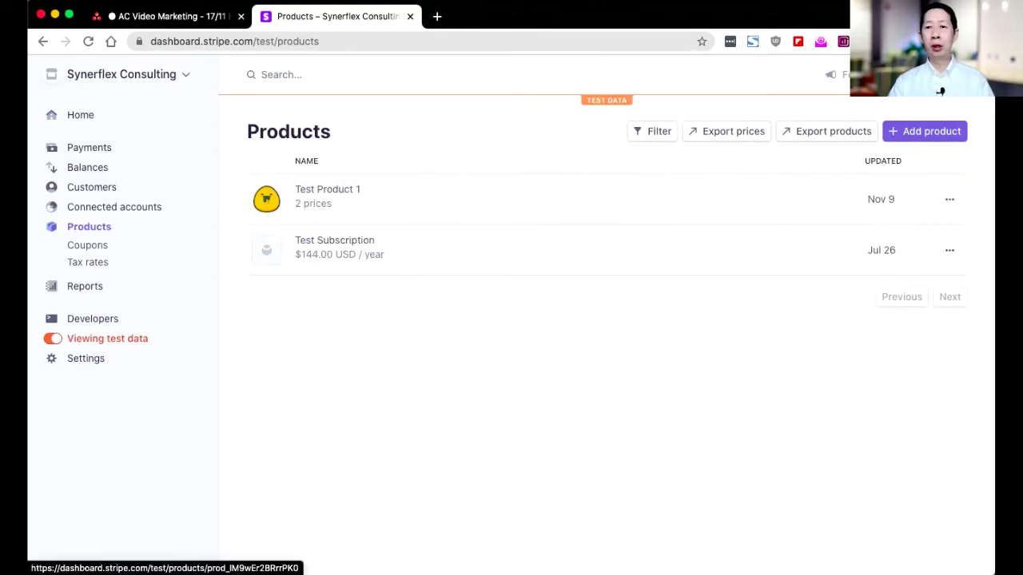
pyautogui.click(938, 133)
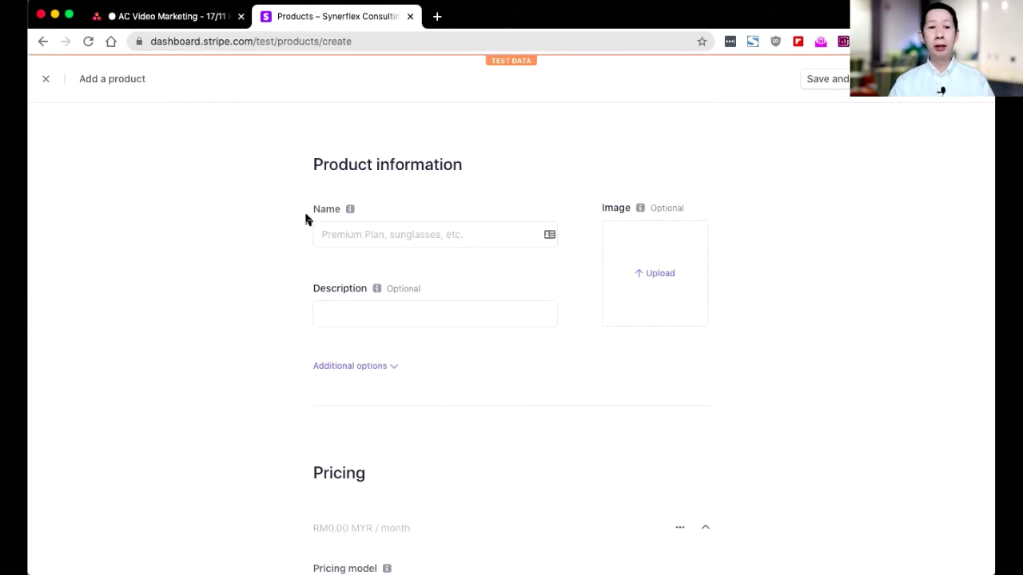
pyautogui.click(360, 234)
pyautogui.write('Pro')
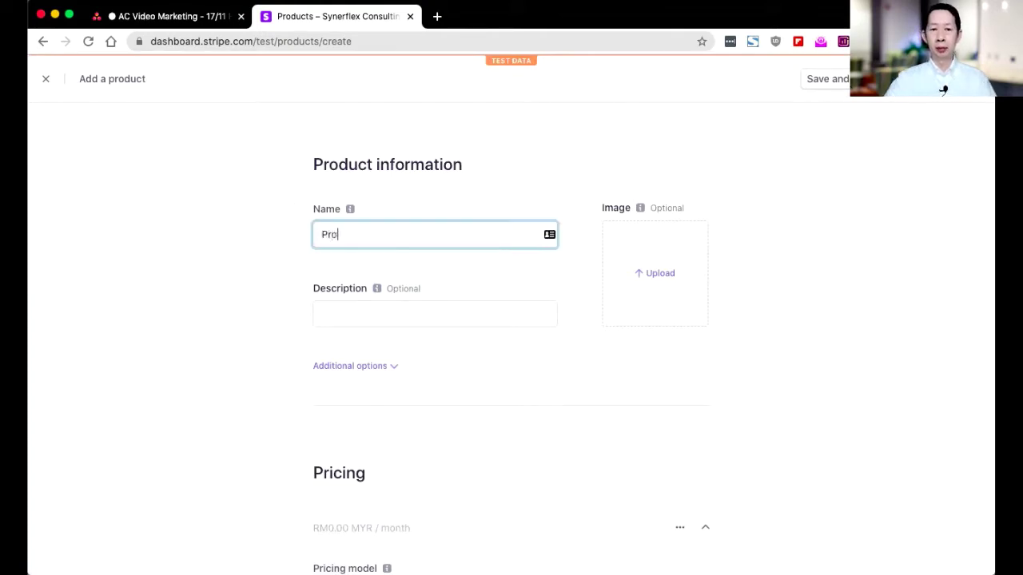
pyautogui.write('duct')
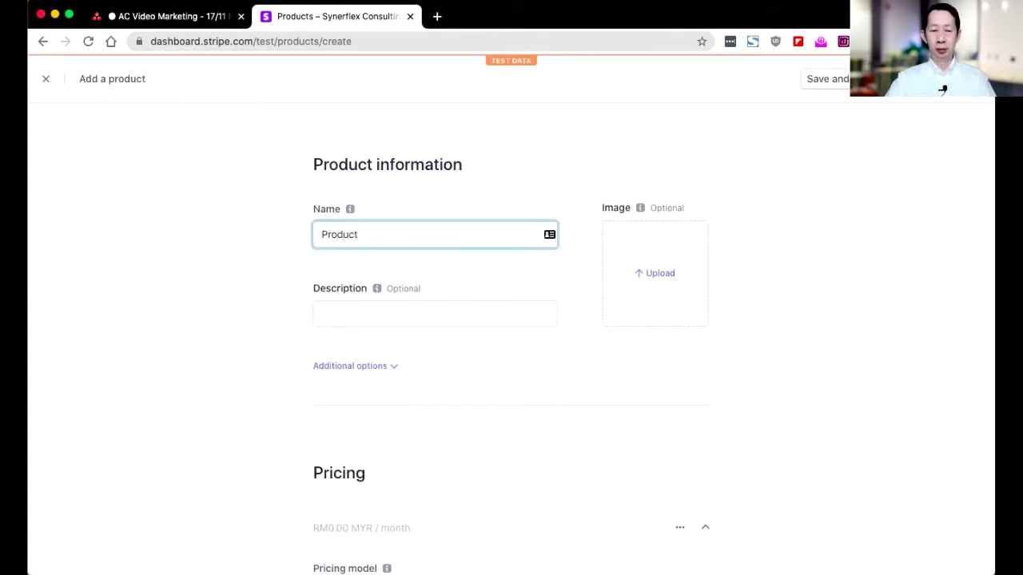
pyautogui.write('1')
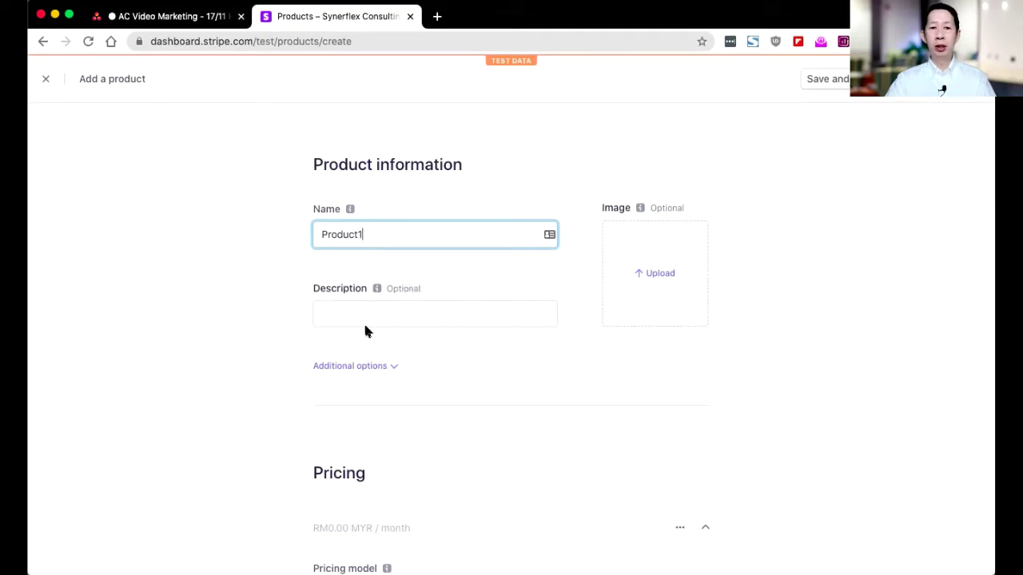
# Review the pricing model choices for Product1 and keep Standard pricing.
pyautogui.scroll(-1, 284, 345)
pyautogui.scroll(-2, 284, 345)
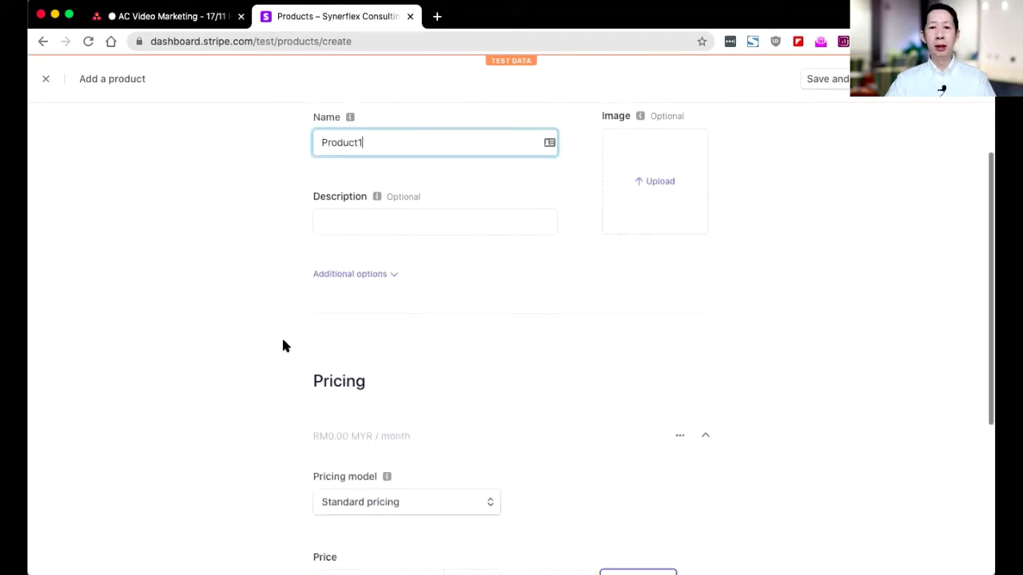
pyautogui.scroll(1, 283, 343)
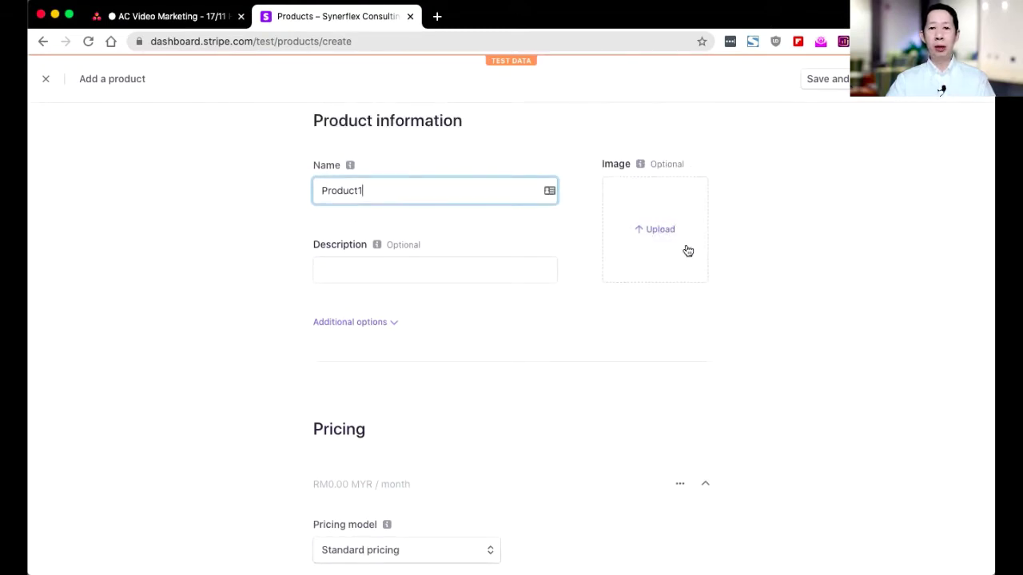
pyautogui.scroll(-1, 571, 276)
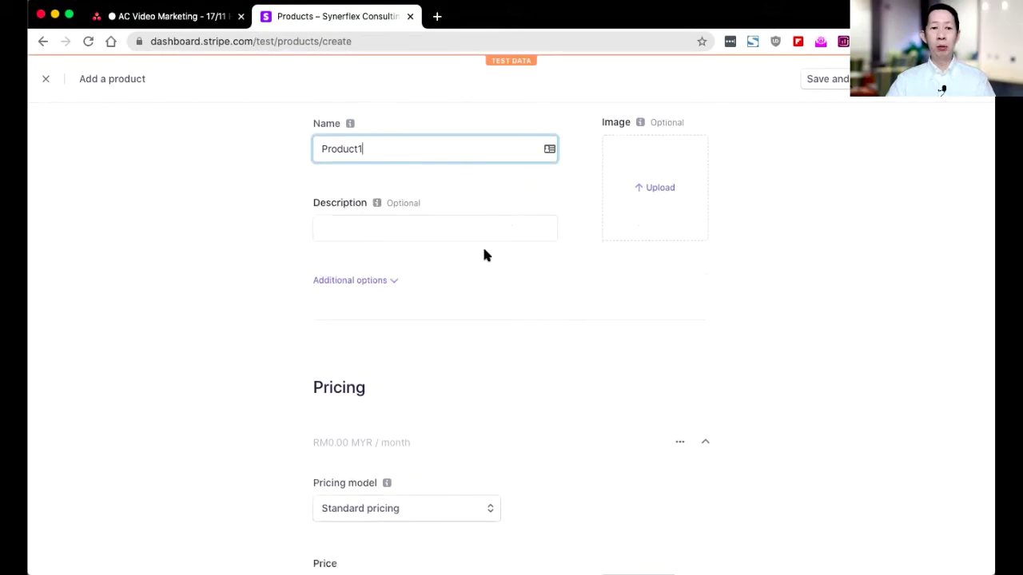
pyautogui.click(460, 309)
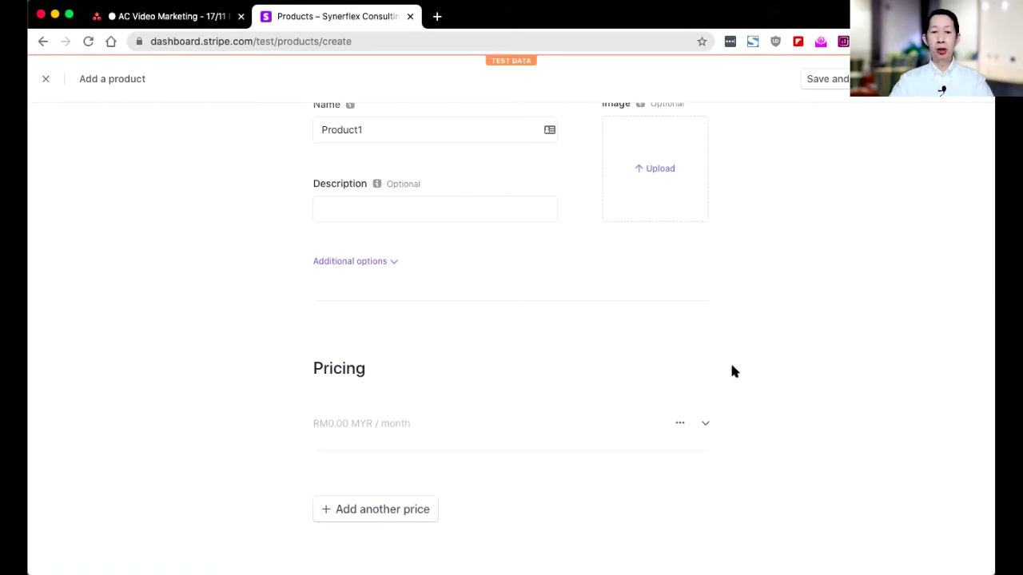
pyautogui.click(705, 426)
pyautogui.scroll(-3, 703, 425)
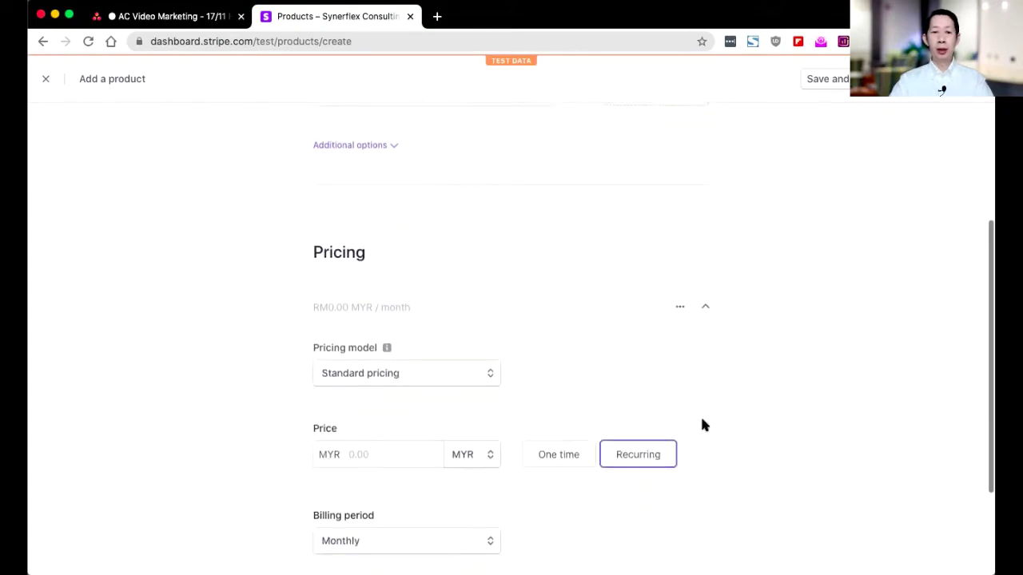
pyautogui.click(492, 373)
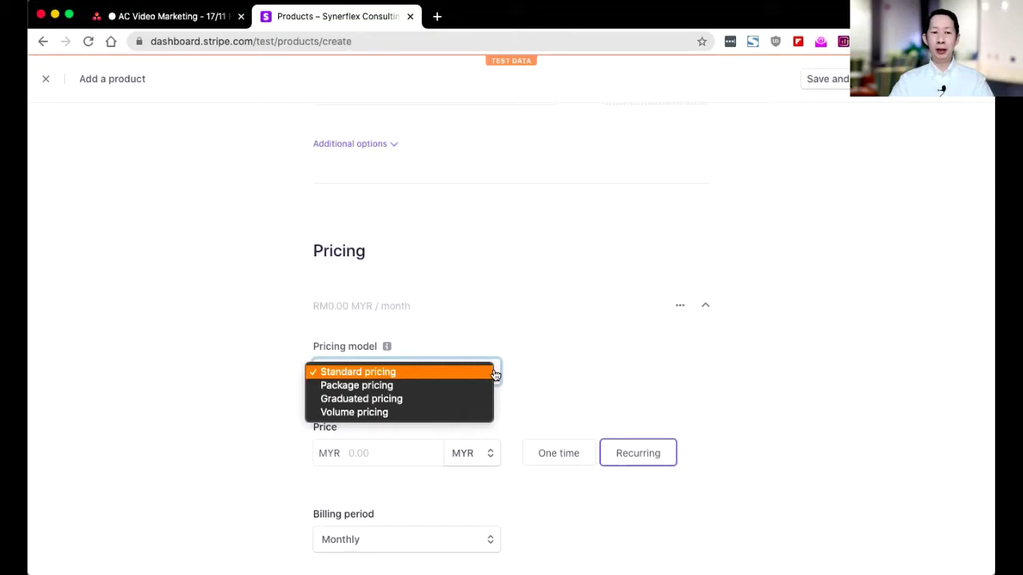
pyautogui.click(494, 373)
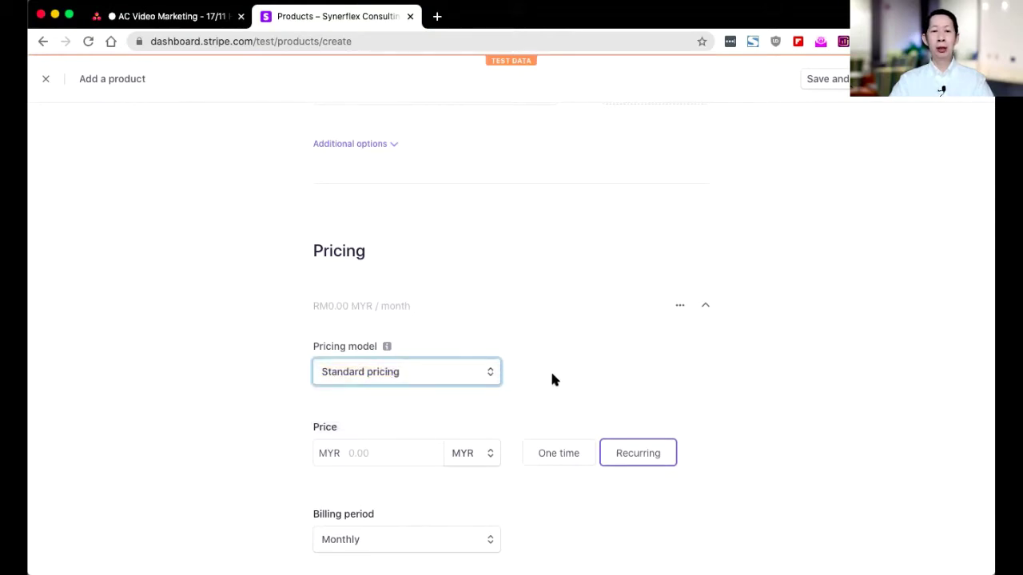
# Set Product1's price to 50.00, keeping MYR as the currency.
pyautogui.scroll(-1, 553, 380)
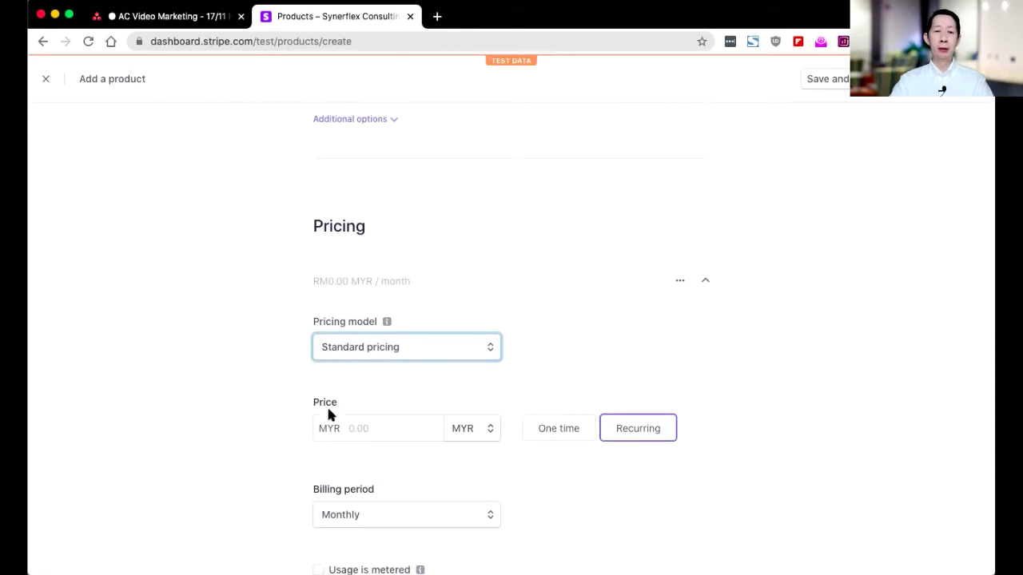
pyautogui.click(486, 428)
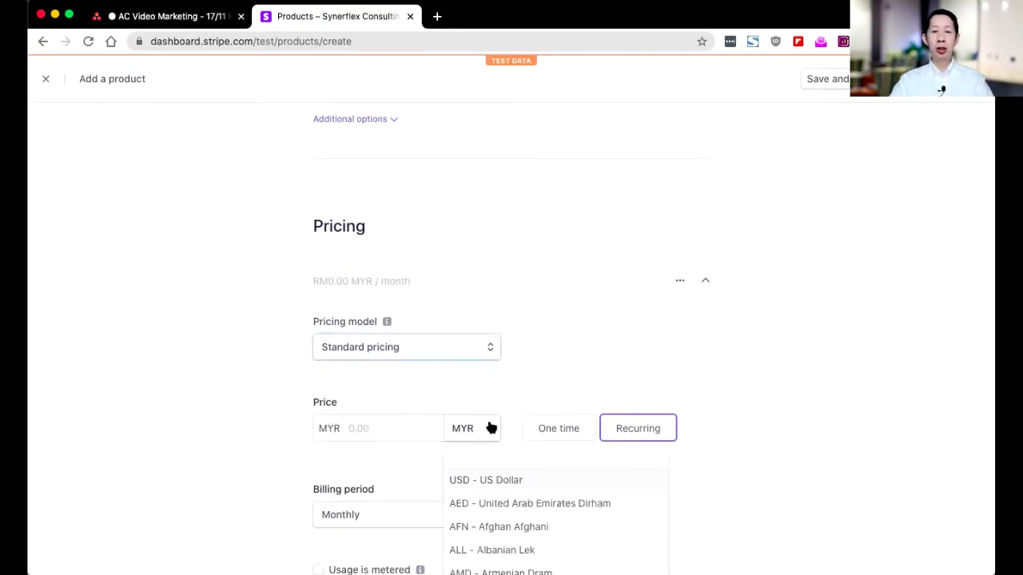
pyautogui.click(491, 428)
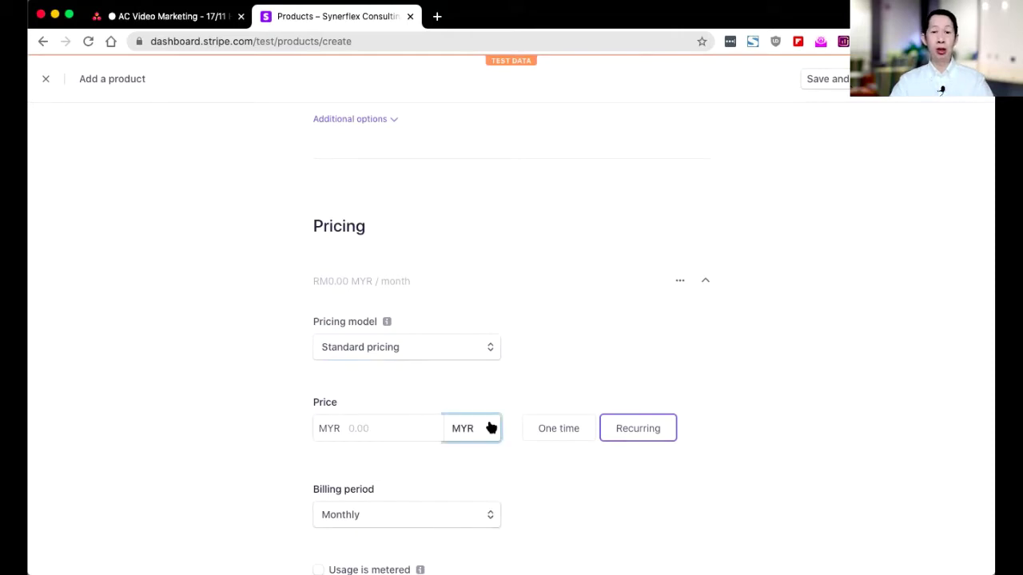
pyautogui.click(371, 428)
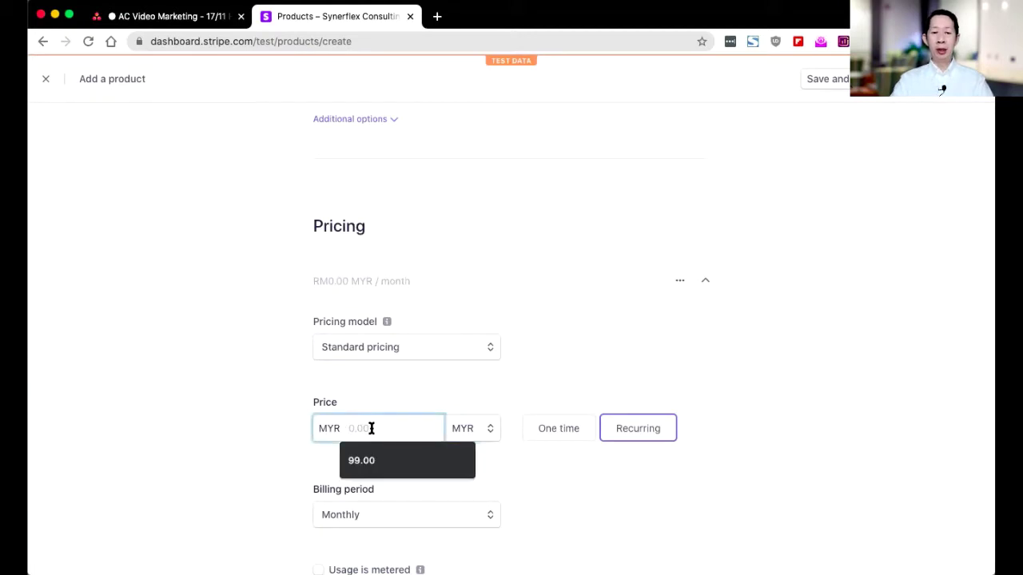
pyautogui.write('50')
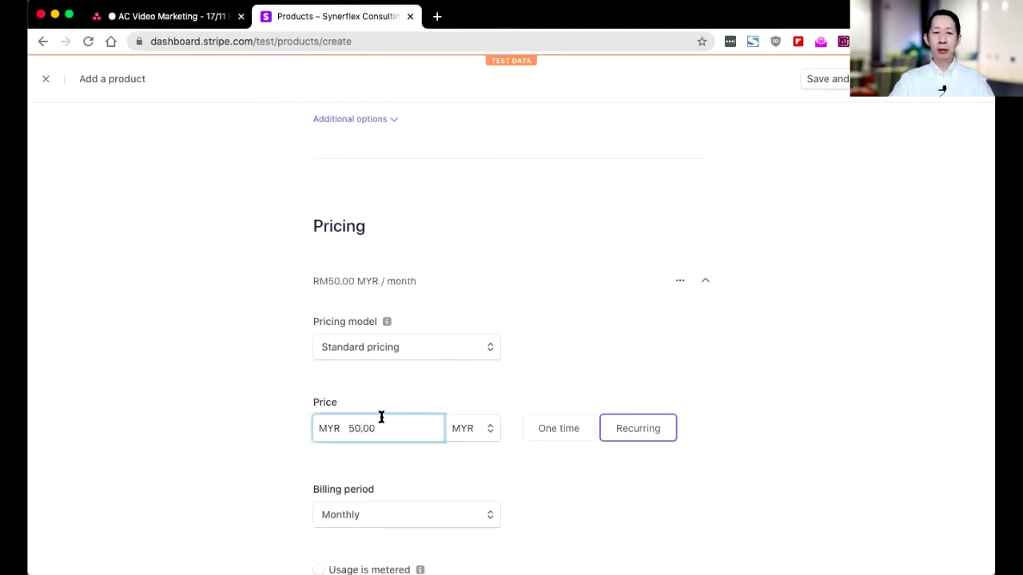
pyautogui.click(267, 421)
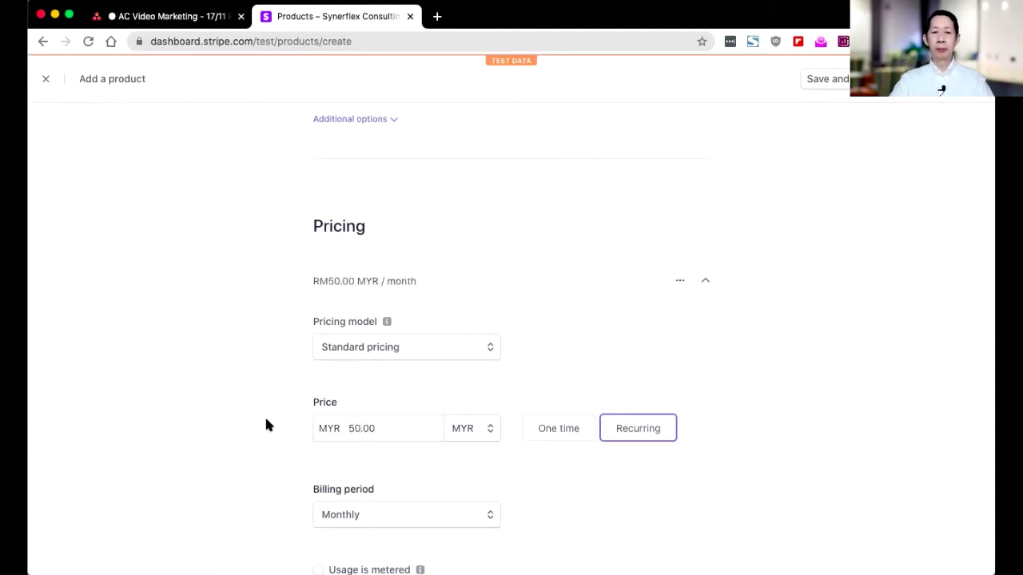
# Make the price a one-time charge and save the product.
pyautogui.click(561, 433)
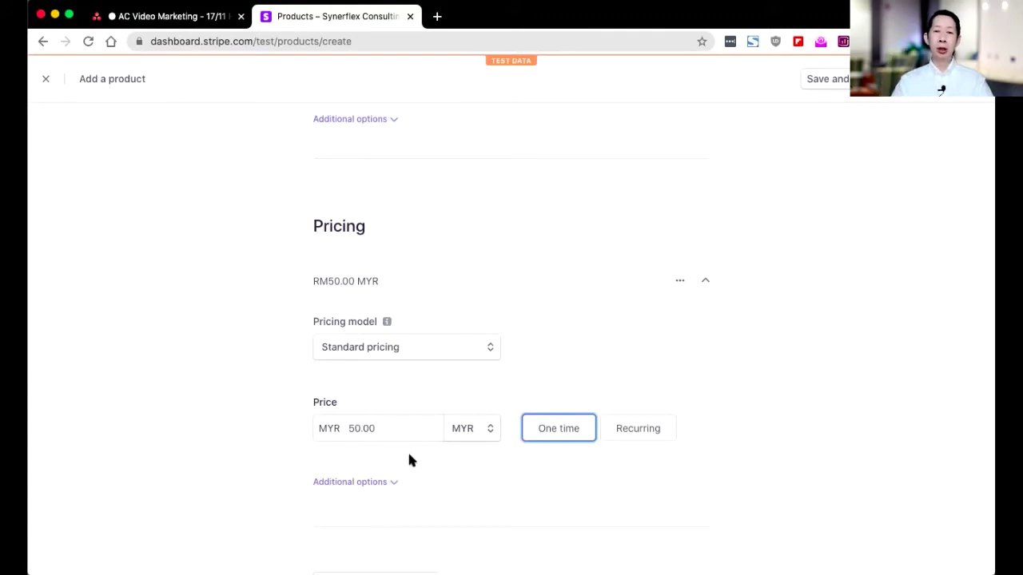
pyautogui.scroll(-1, 410, 460)
pyautogui.scroll(-2, 408, 459)
pyautogui.scroll(3, 408, 457)
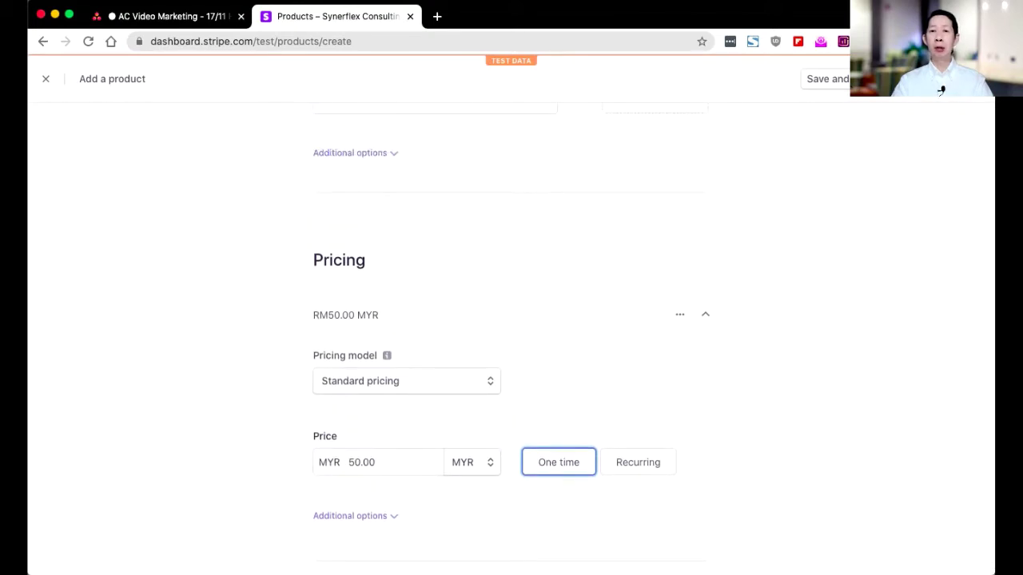
pyautogui.click(941, 90)
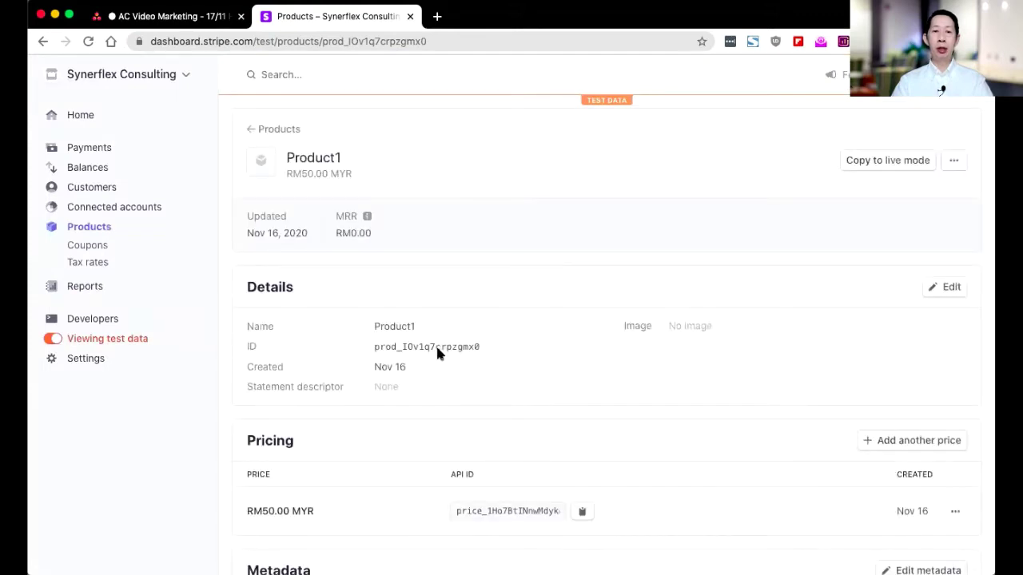
# Open the Checkout code snippet generator for Product1's RM50.00 price.
pyautogui.scroll(-4, 511, 367)
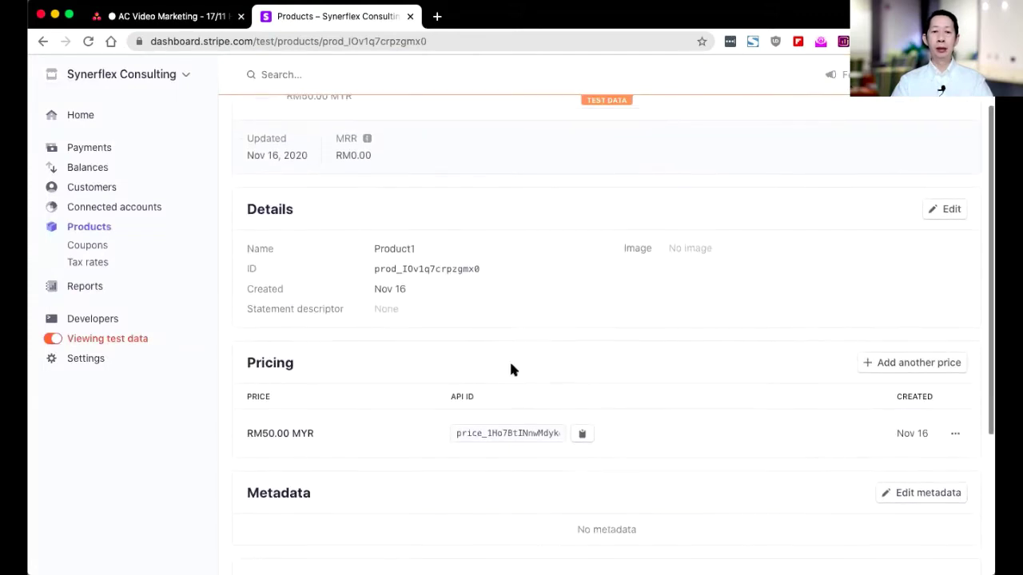
pyautogui.scroll(-2, 511, 367)
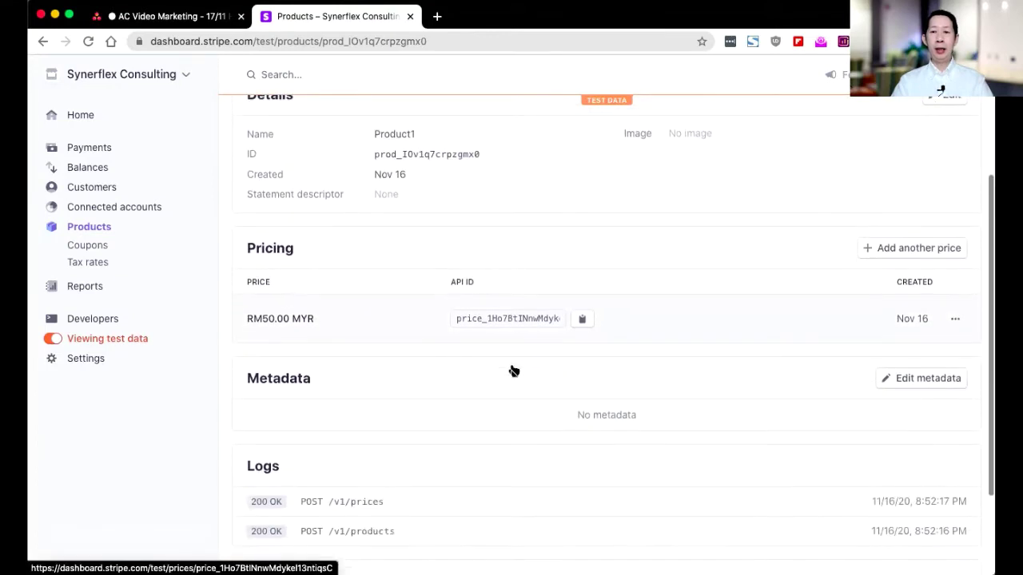
pyautogui.scroll(-1, 514, 371)
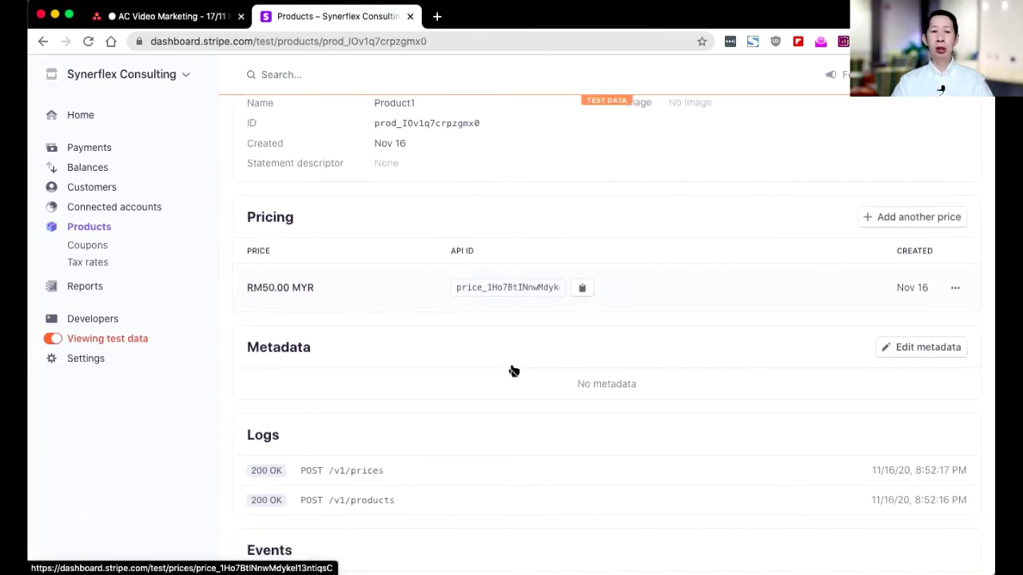
pyautogui.click(958, 290)
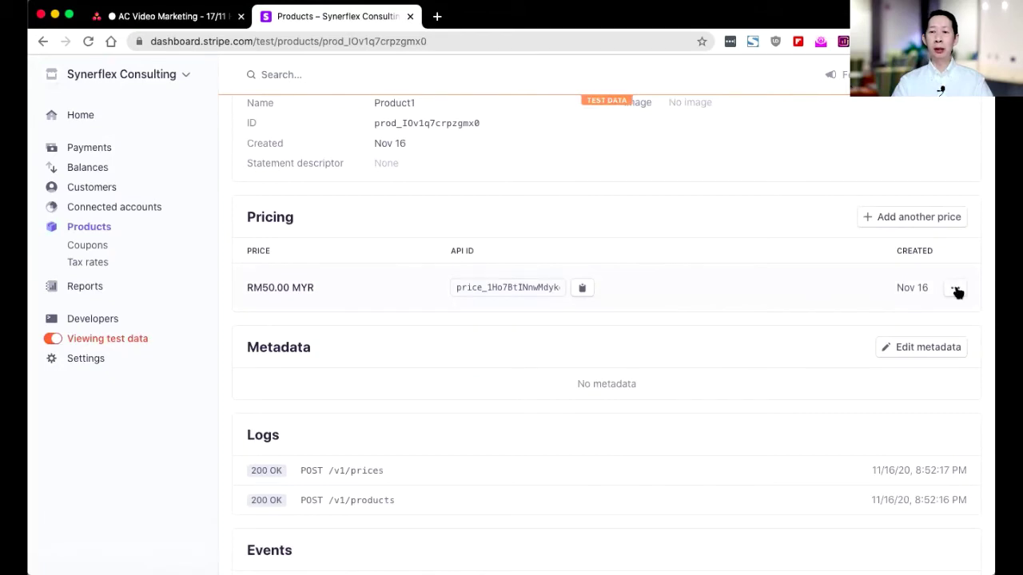
pyautogui.click(958, 291)
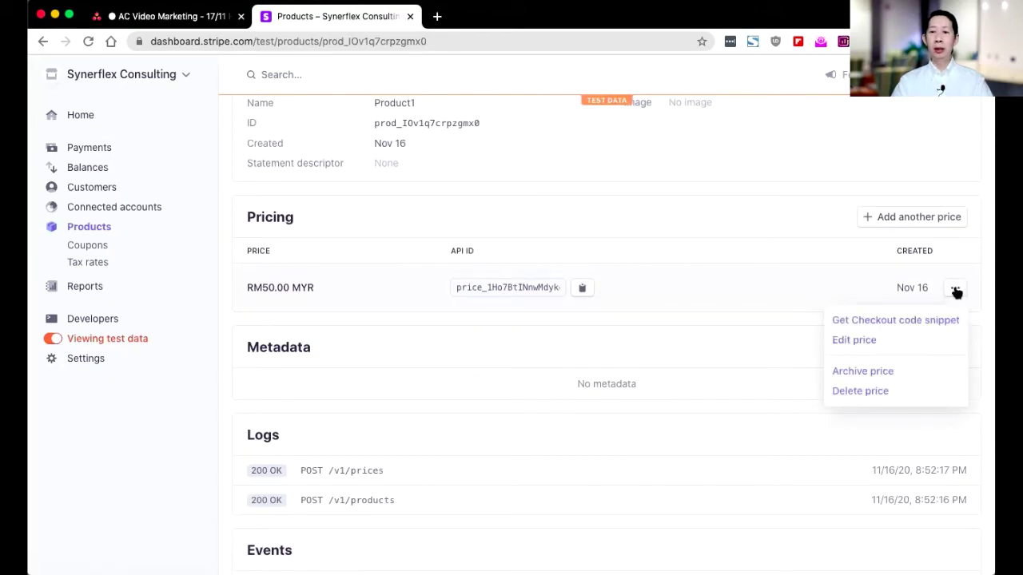
pyautogui.click(862, 323)
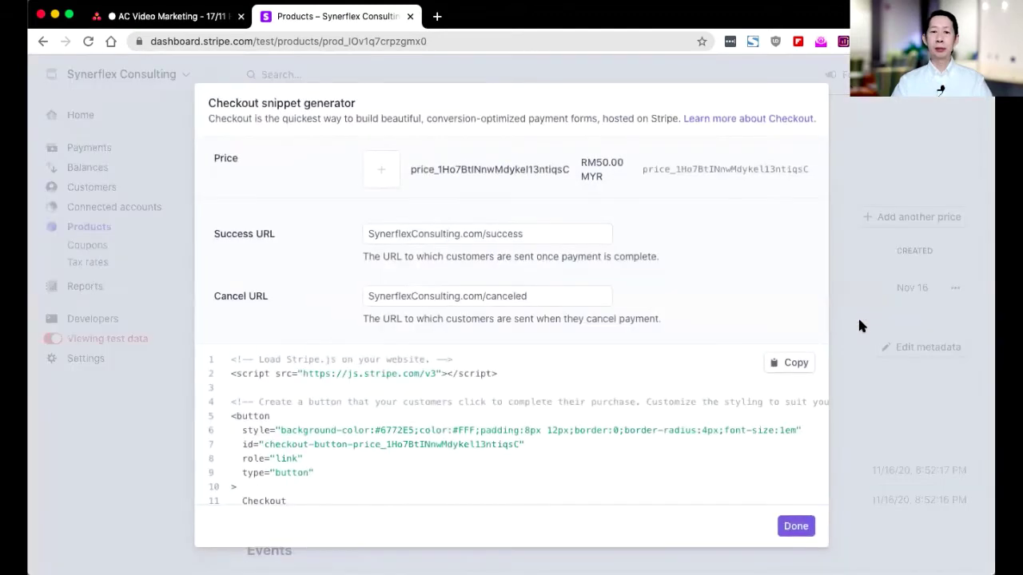
# Set the checkout snippet's Success URL to abc.com/ebook.
pyautogui.scroll(-1, 760, 250)
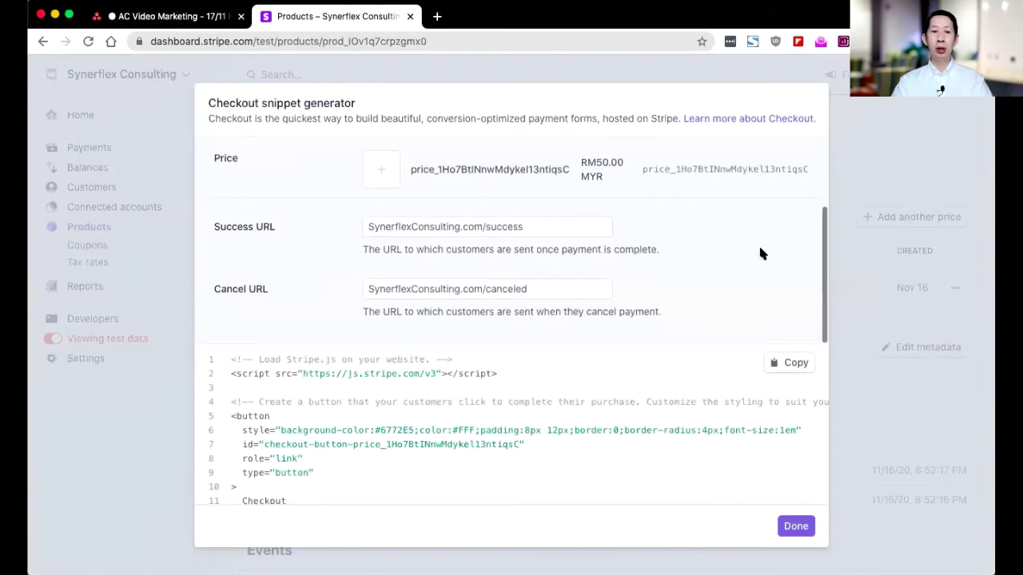
pyautogui.scroll(1, 760, 250)
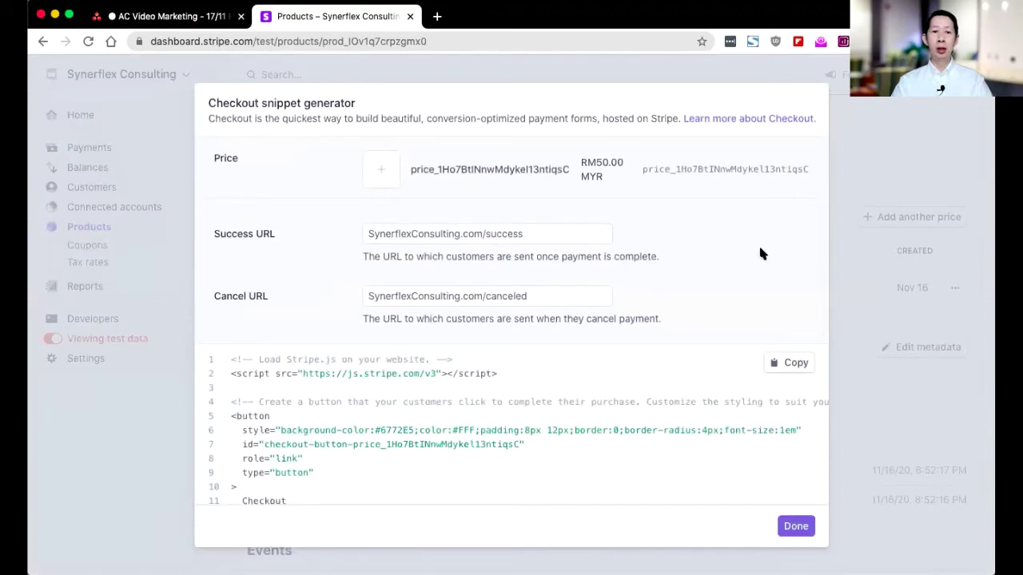
pyautogui.scroll(-1, 760, 253)
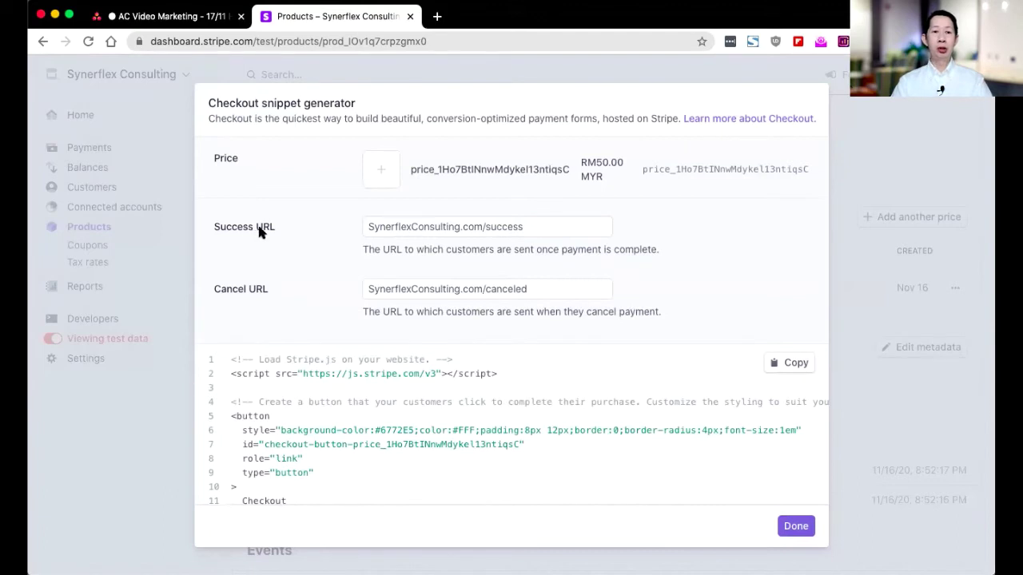
pyautogui.tripleClick(454, 227)
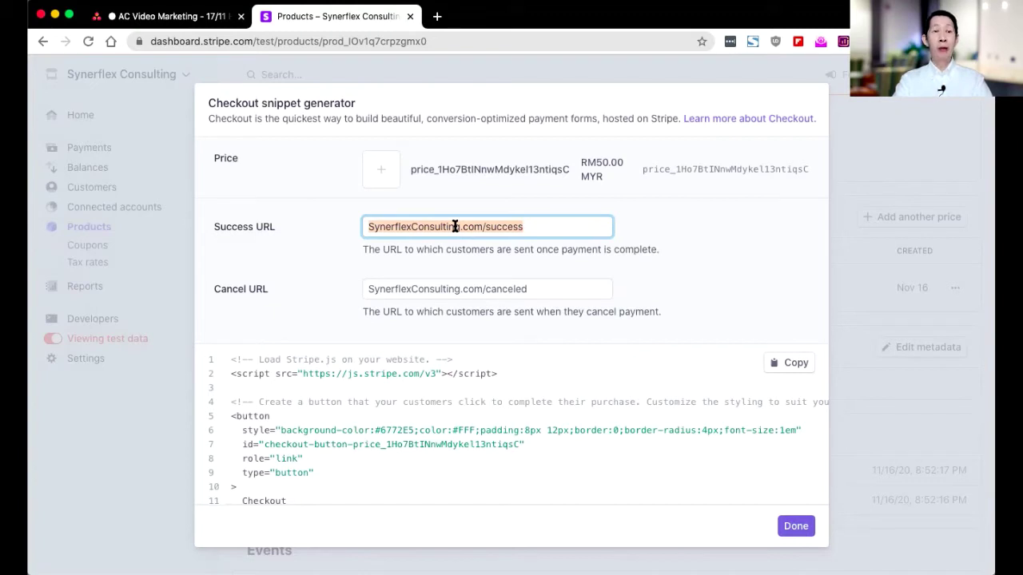
pyautogui.write('ba')
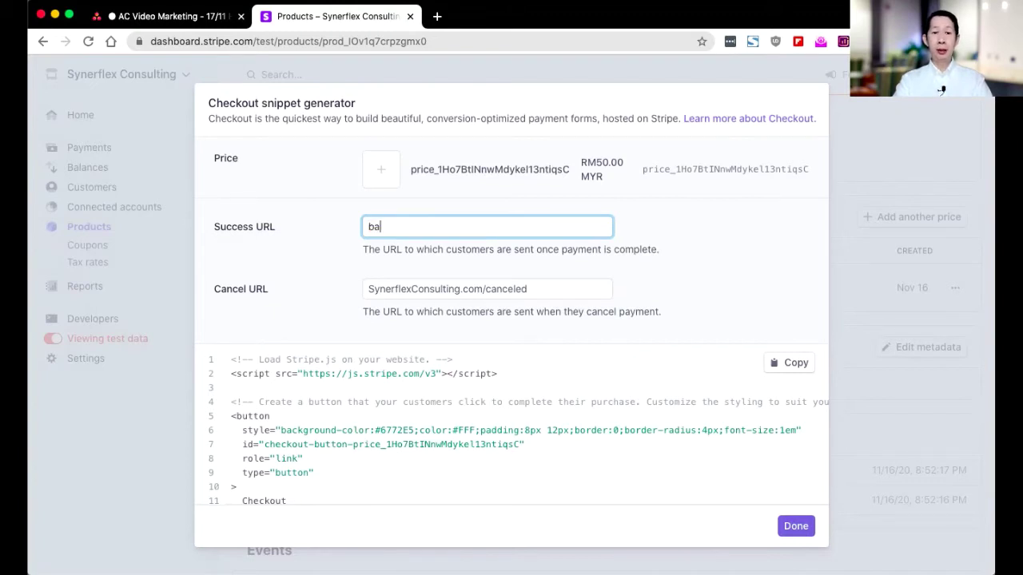
pyautogui.press('BackSpace')
pyautogui.press('BackSpace')
pyautogui.write('abc.com')
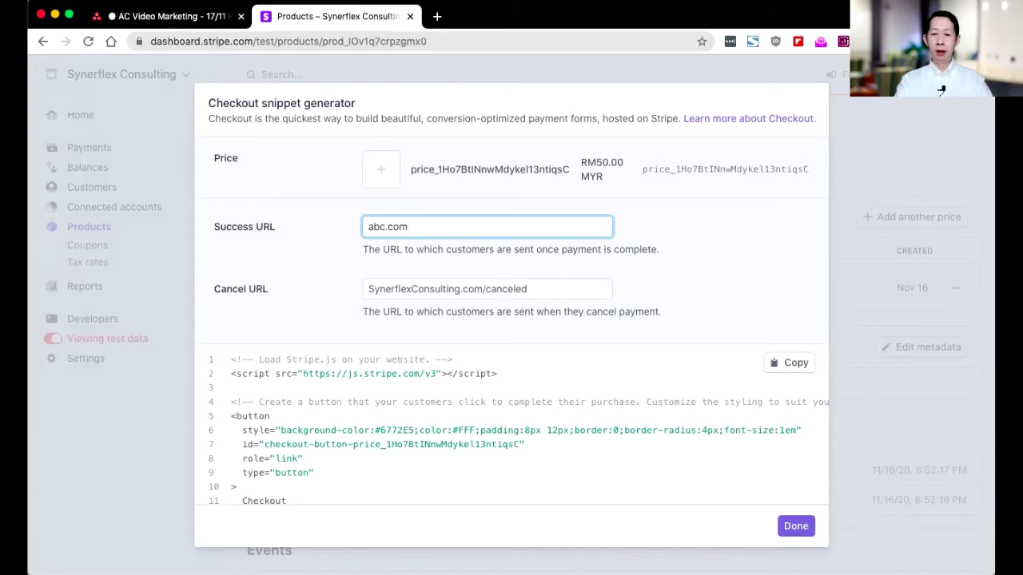
pyautogui.write('/')
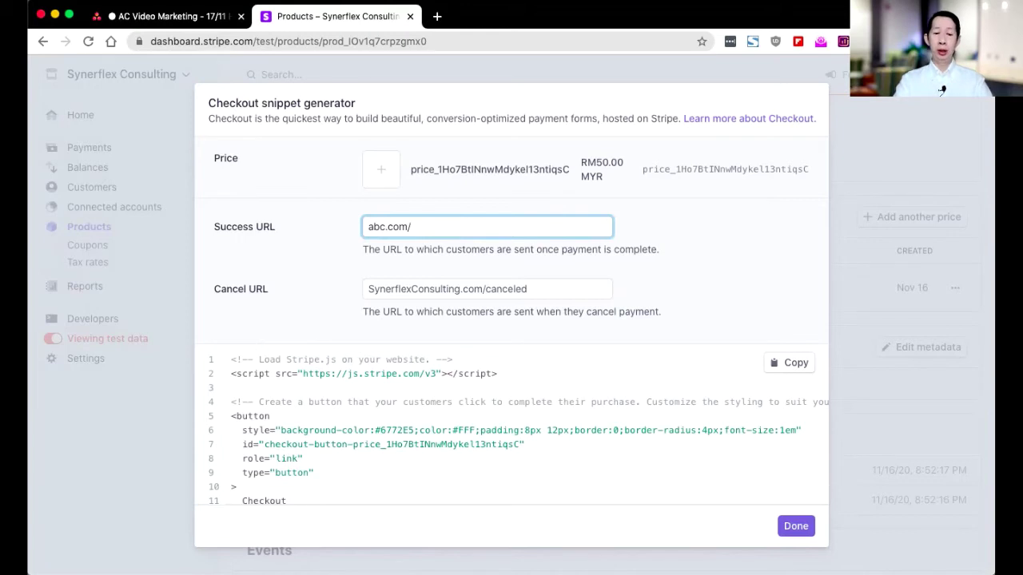
pyautogui.write('ebook')
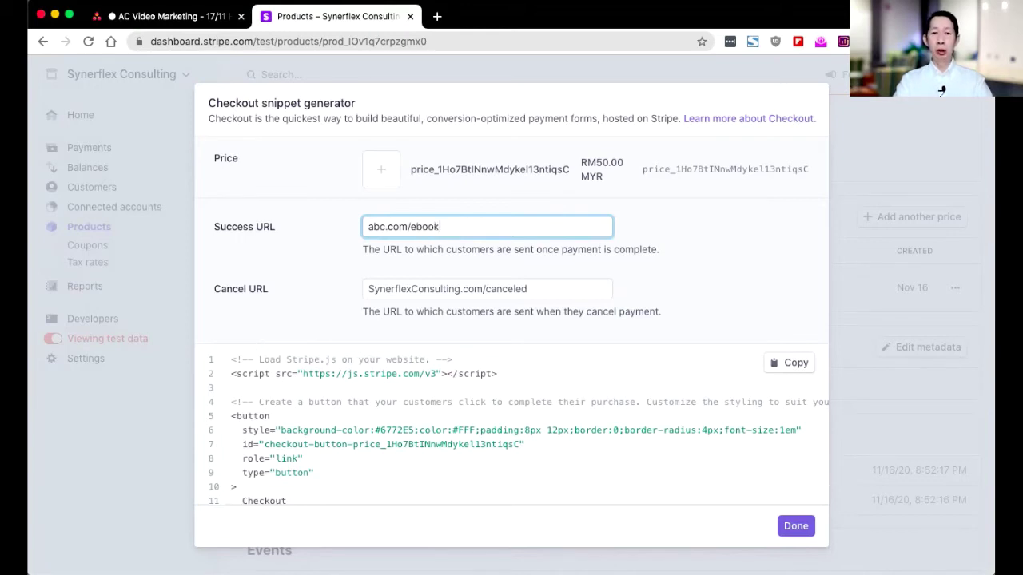
# Complete the checkout snippet's Success URL as abc.com/ebookdownload and set its Cancel URL to abc.com/cancel.
pyautogui.write('download')
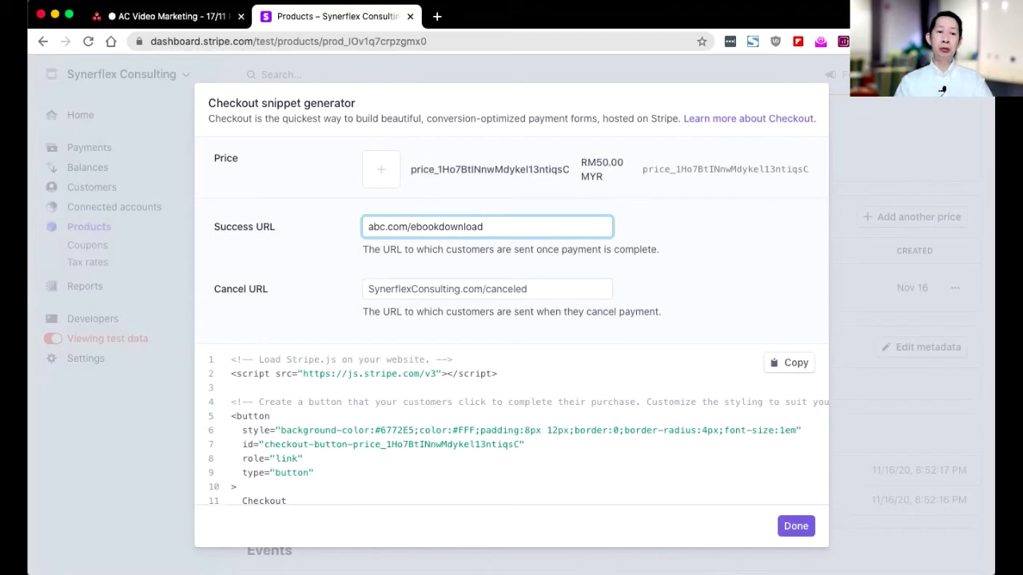
pyautogui.tripleClick(468, 290)
pyautogui.write('ab')
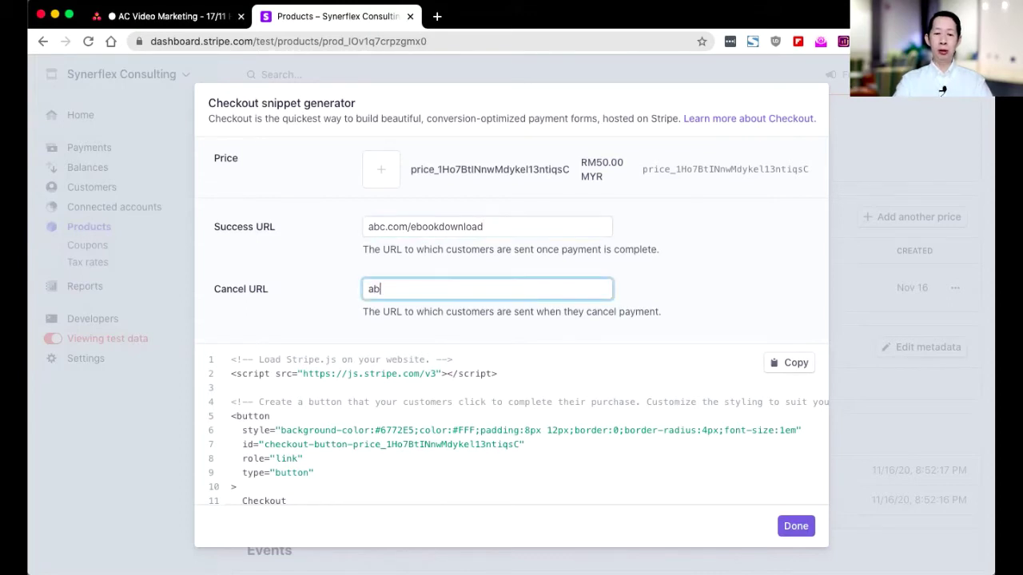
pyautogui.write('c.com')
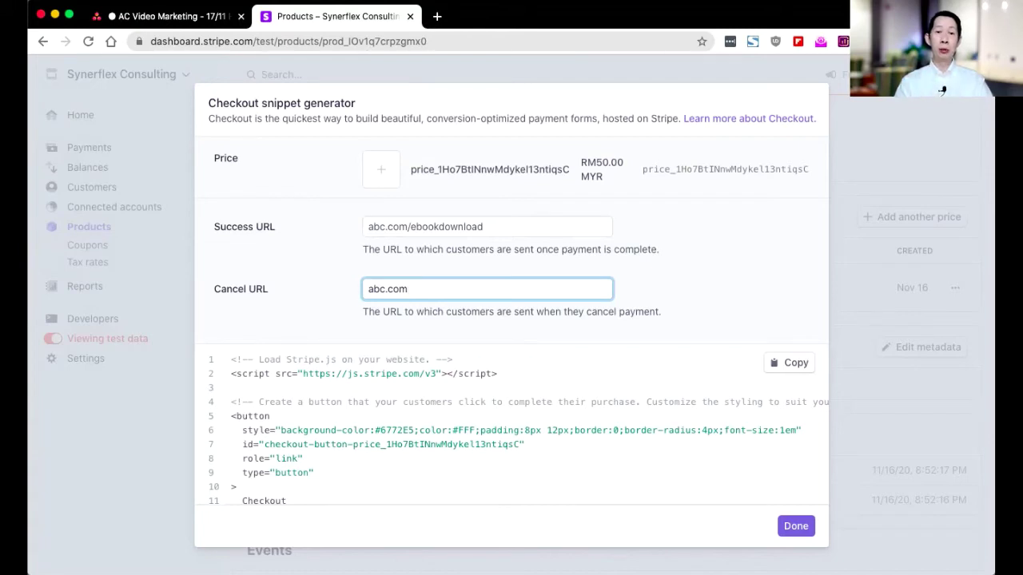
pyautogui.write('/')
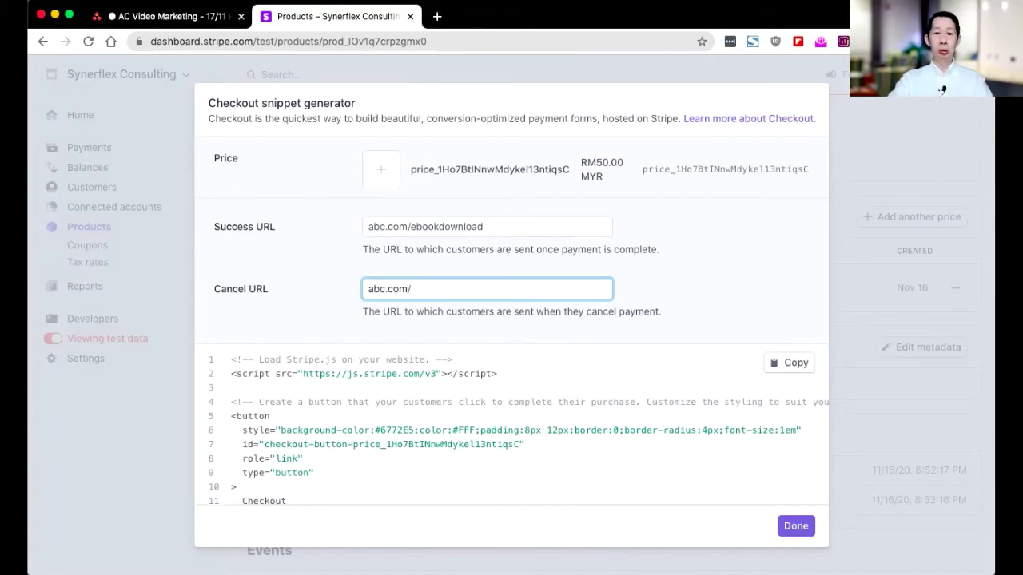
pyautogui.write('ca')
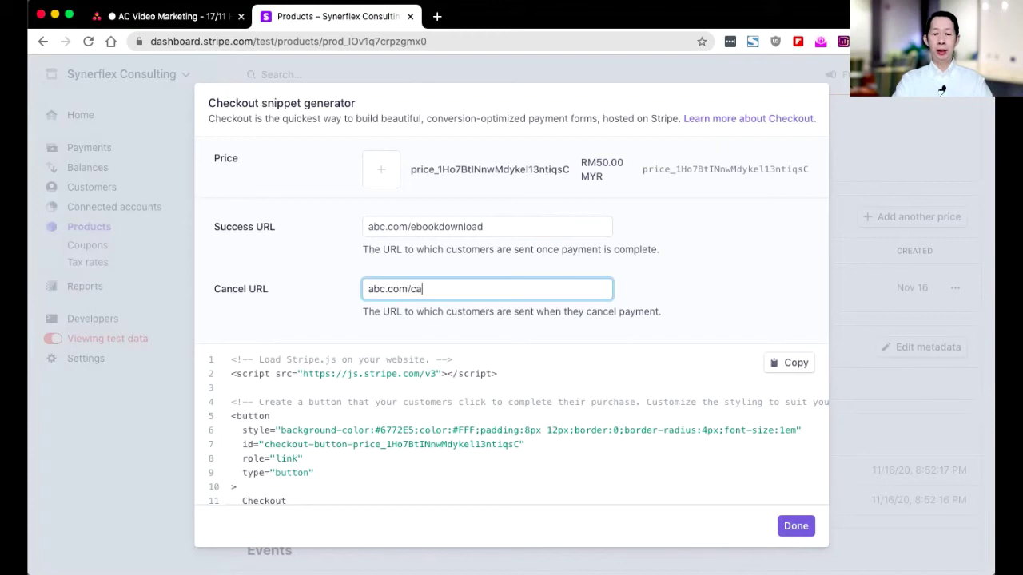
pyautogui.write('ncel')
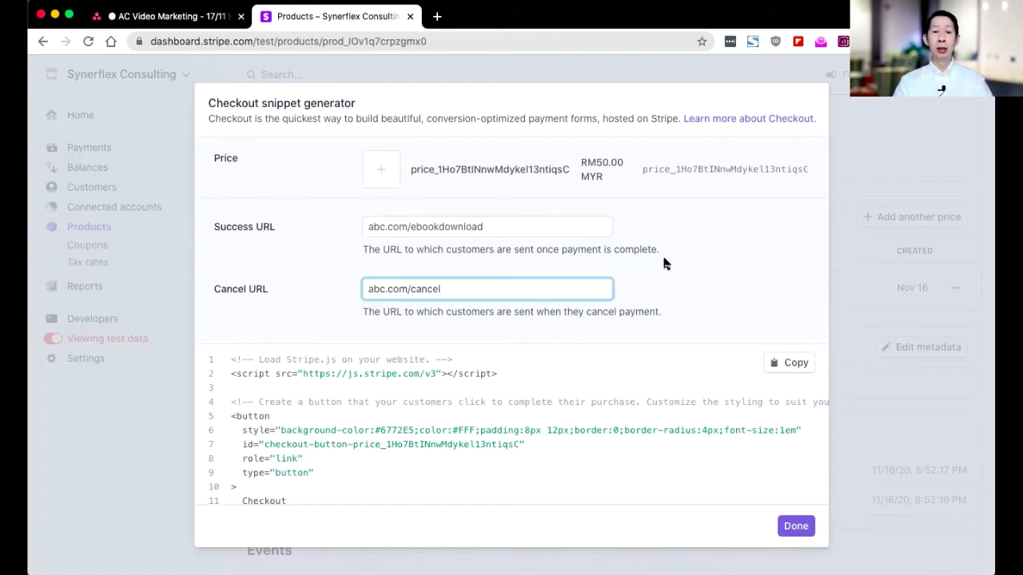
pyautogui.click(554, 327)
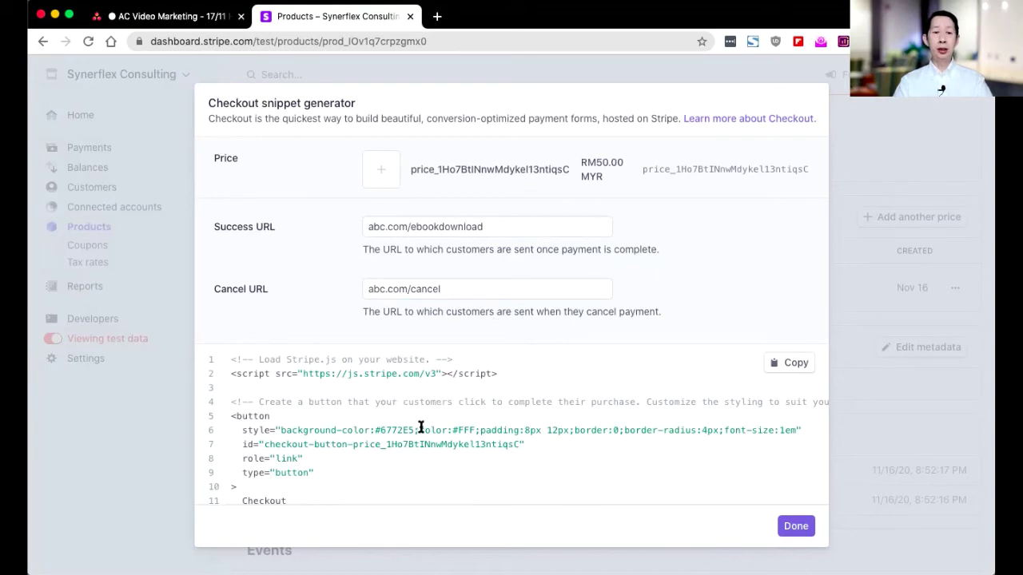
# Copy the generated Checkout code snippet after checking its redirect URLs, and close the snippet generator.
pyautogui.scroll(-3, 419, 426)
pyautogui.scroll(-8, 420, 427)
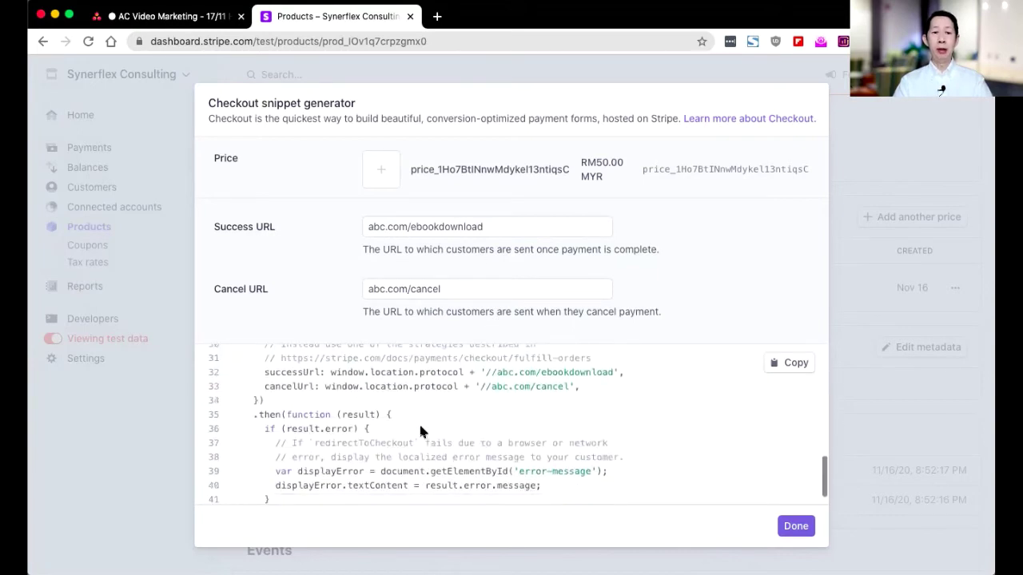
pyautogui.scroll(3, 420, 427)
pyautogui.scroll(4, 420, 428)
pyautogui.scroll(-7, 420, 427)
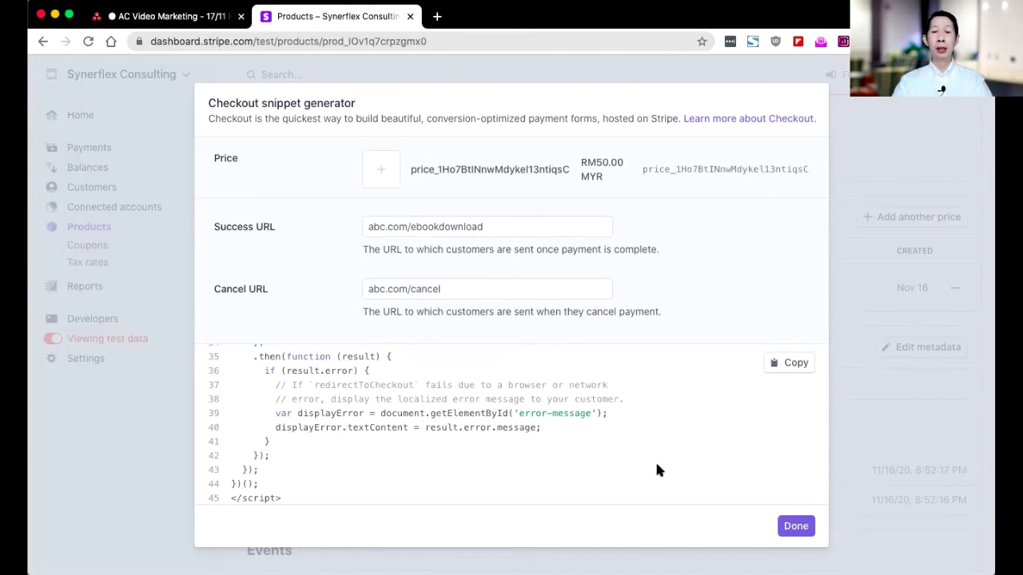
pyautogui.click(790, 365)
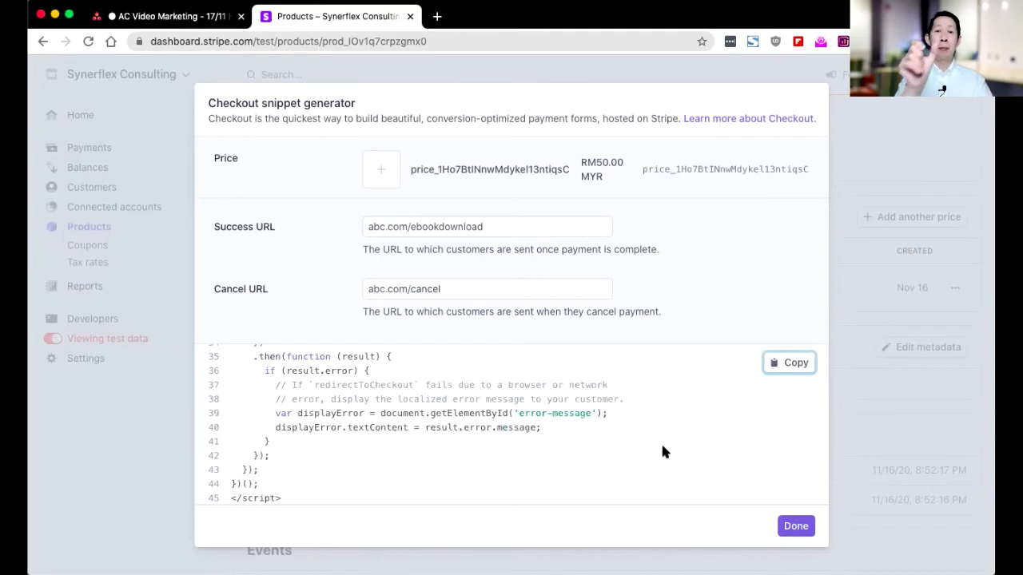
pyautogui.scroll(3, 590, 413)
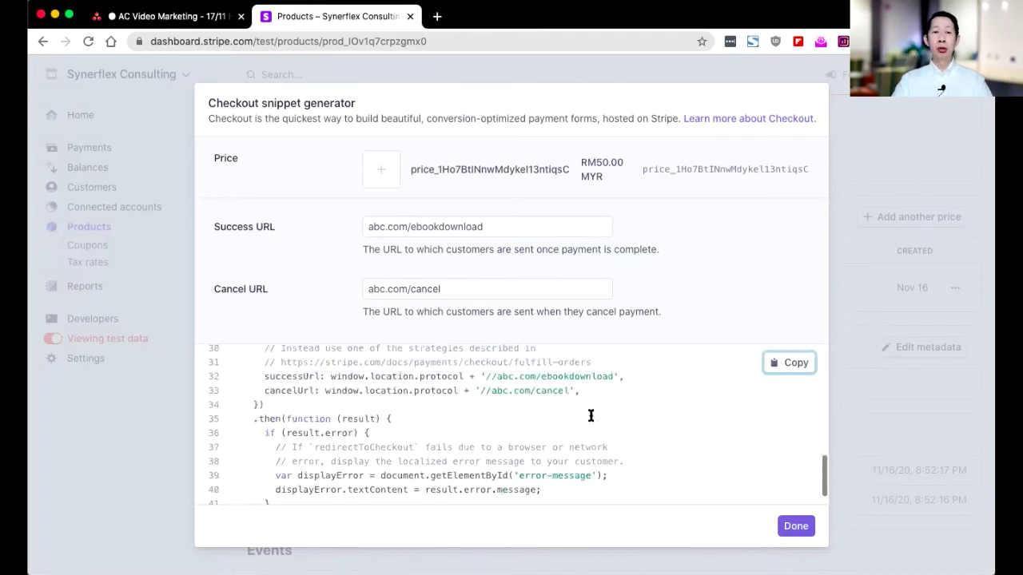
pyautogui.click(796, 525)
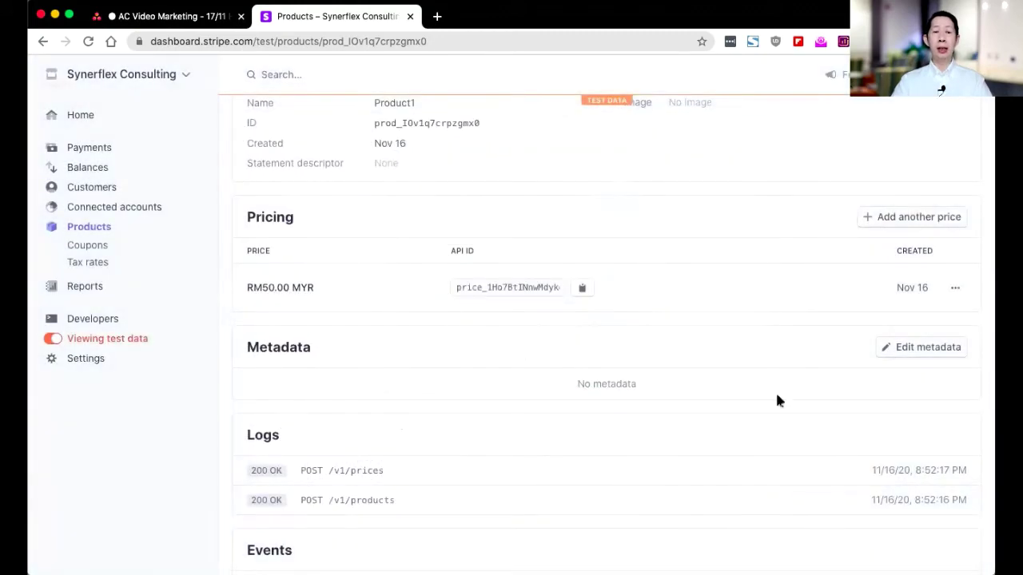
# Return from Product1 to the product list and open Test Subscription to examine its pricing.
pyautogui.scroll(-3, 777, 389)
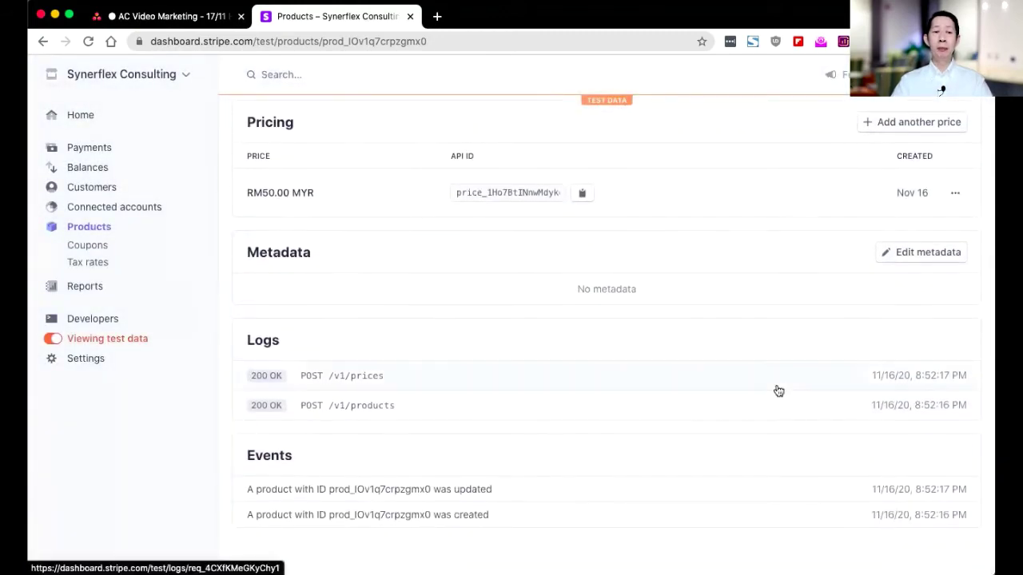
pyautogui.scroll(5, 778, 391)
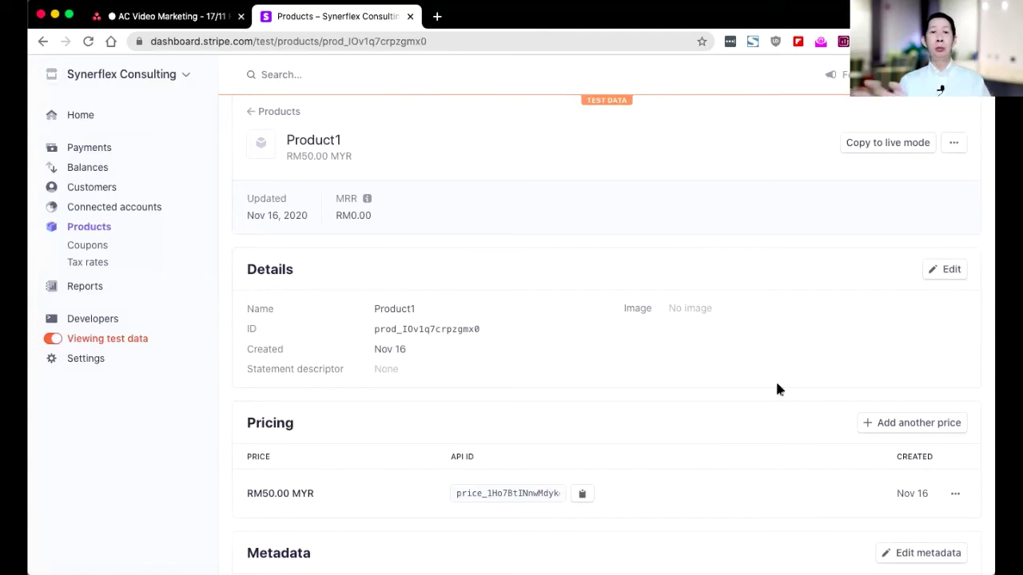
pyautogui.scroll(-1, 779, 391)
pyautogui.scroll(2, 779, 389)
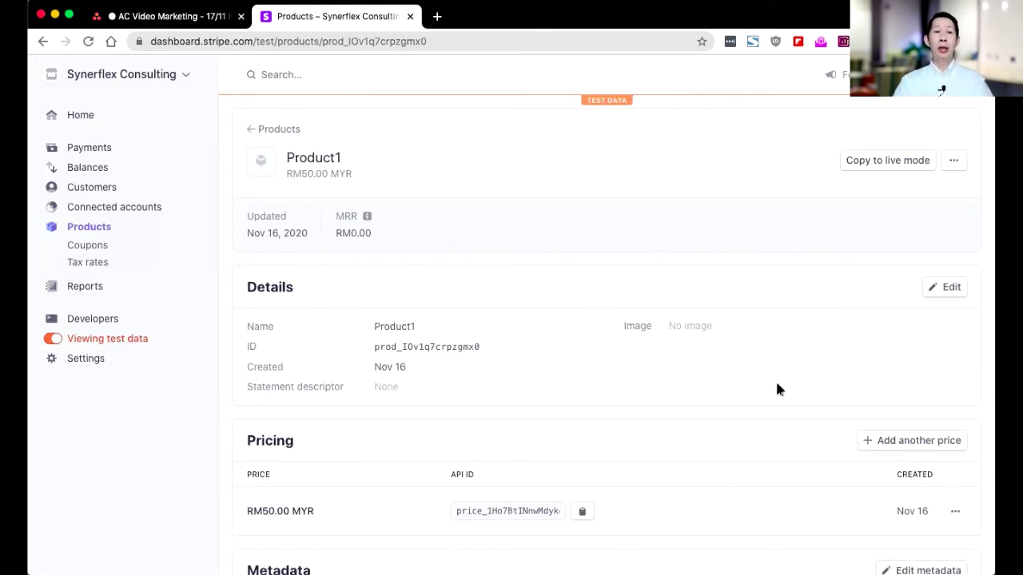
pyautogui.click(252, 130)
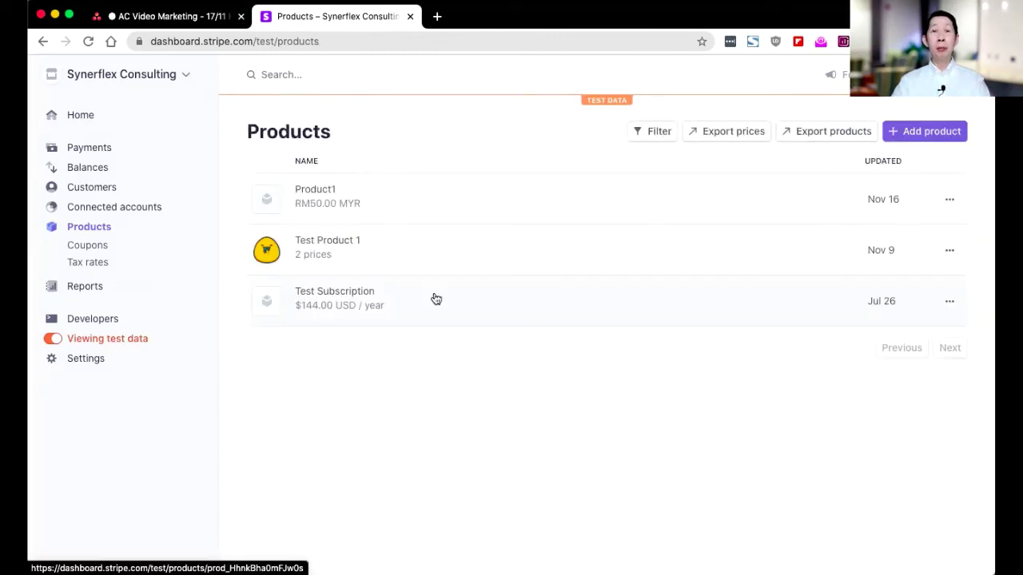
pyautogui.click(493, 299)
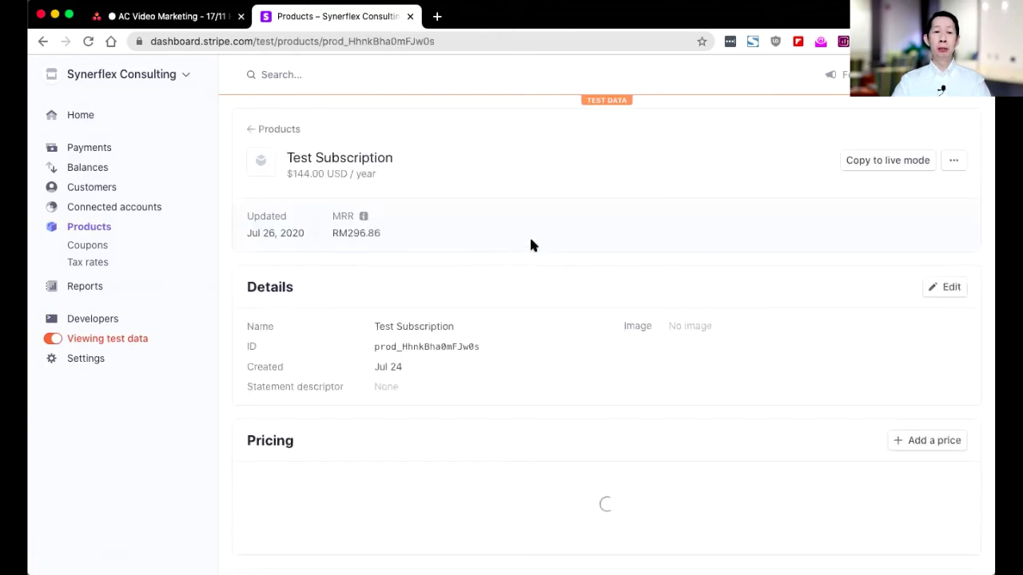
pyautogui.scroll(-5, 523, 251)
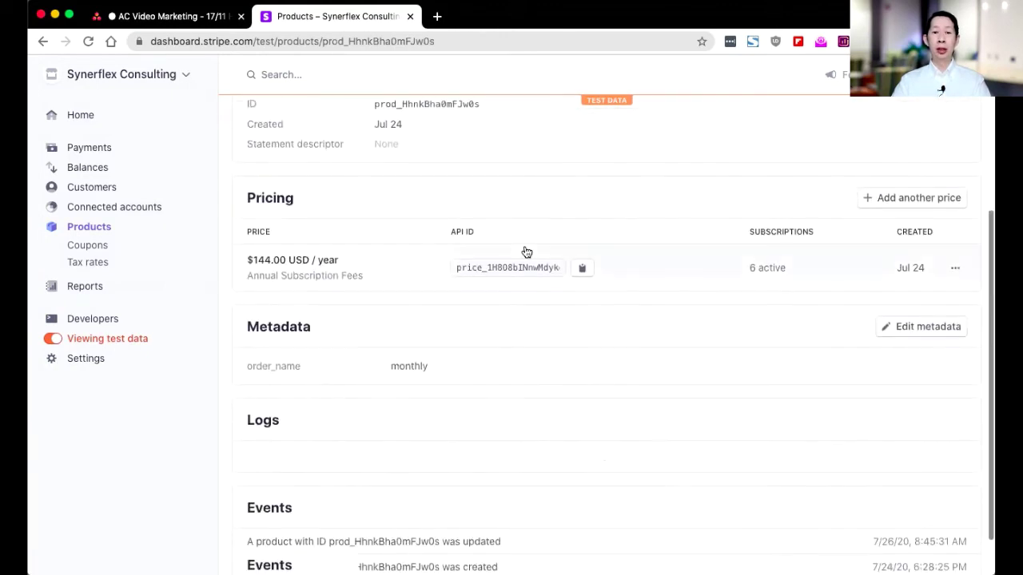
pyautogui.scroll(-2, 527, 251)
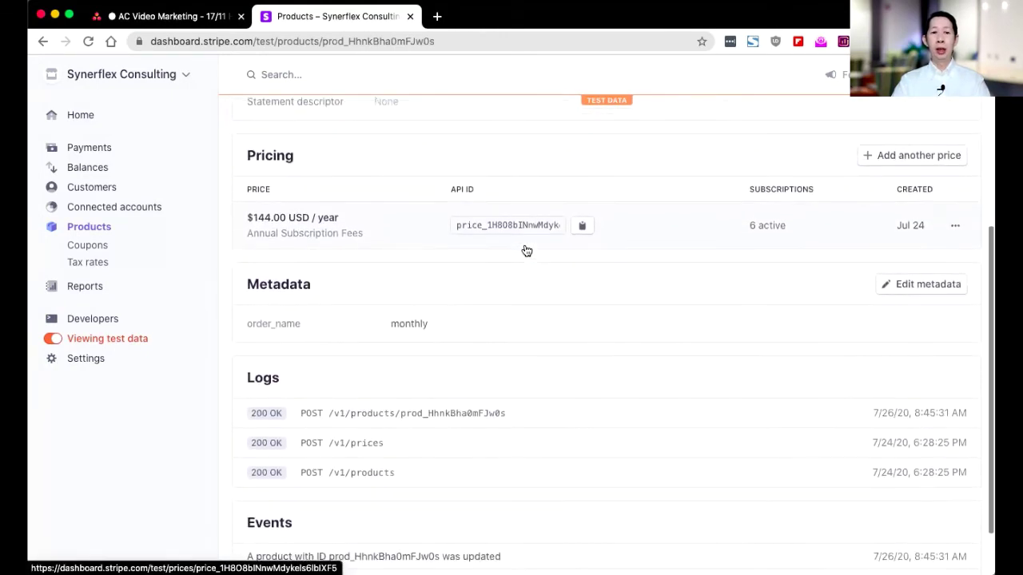
pyautogui.scroll(1, 360, 242)
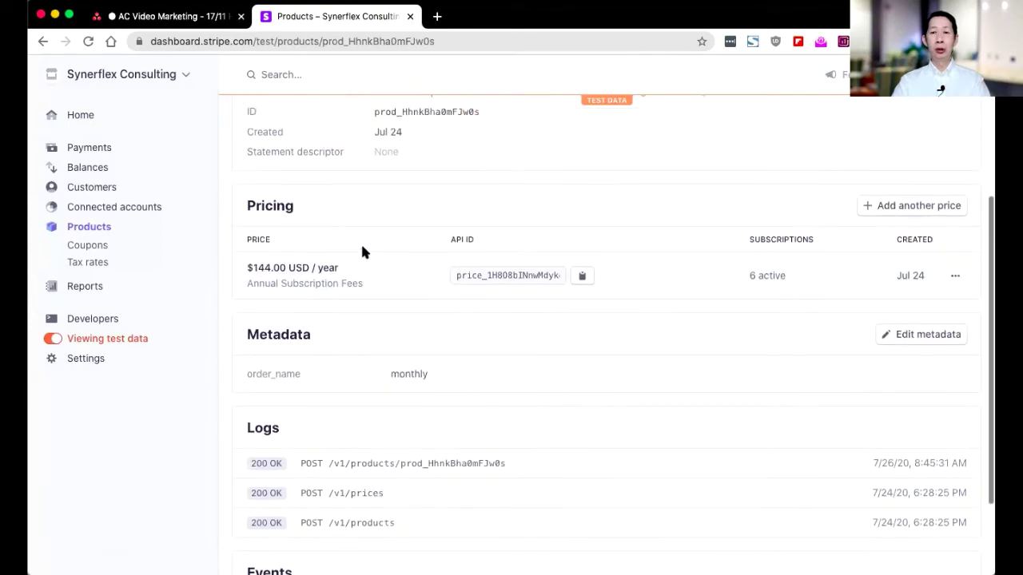
pyautogui.scroll(1, 362, 248)
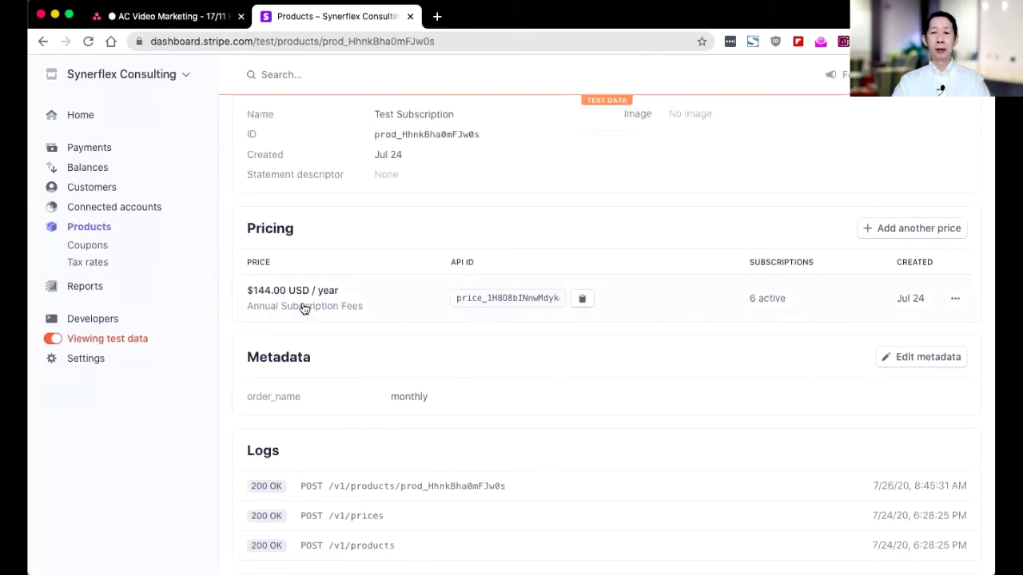
# Examine the edit settings of Test Subscription's annual price, including its recurring billing period, and leave without saving.
pyautogui.click(956, 300)
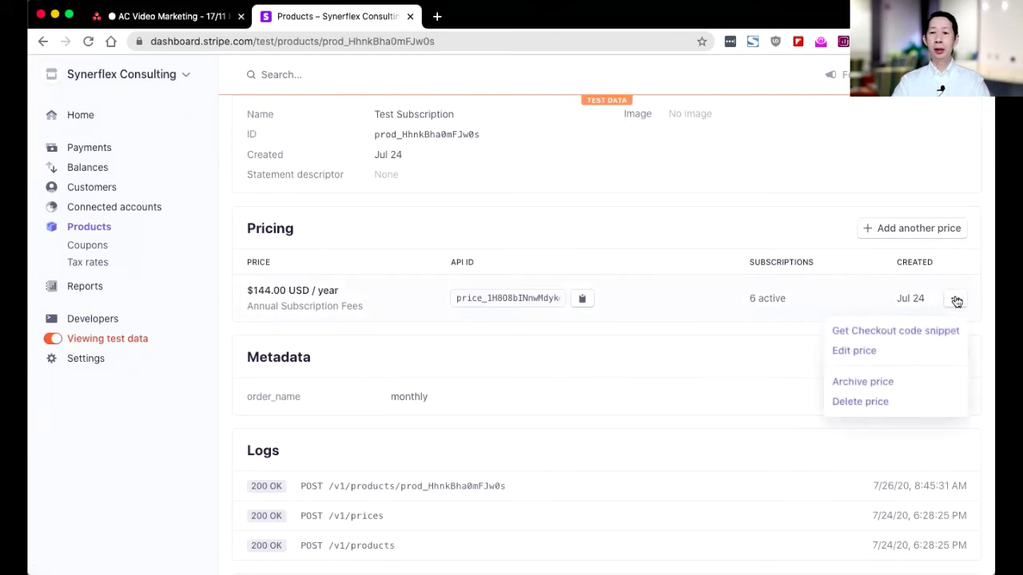
pyautogui.click(854, 351)
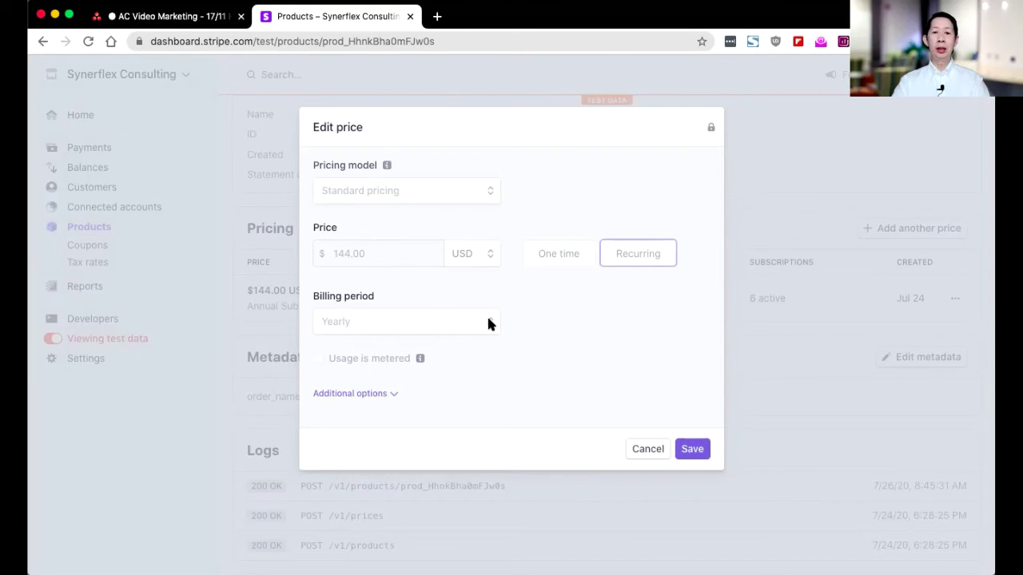
pyautogui.click(648, 449)
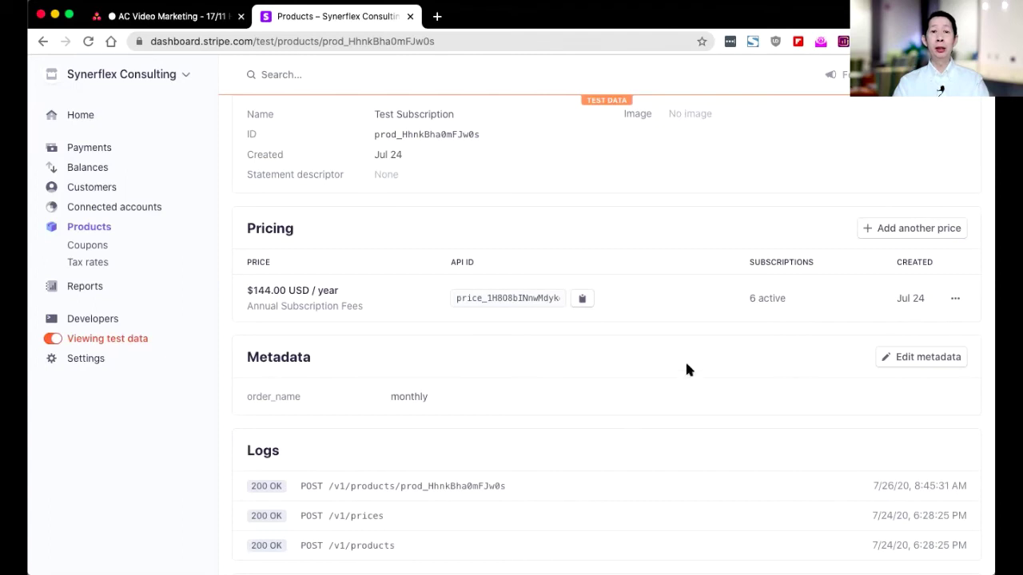
# View the Checkout code snippet generator for Test Subscription's annual price and close it.
pyautogui.scroll(5, 685, 364)
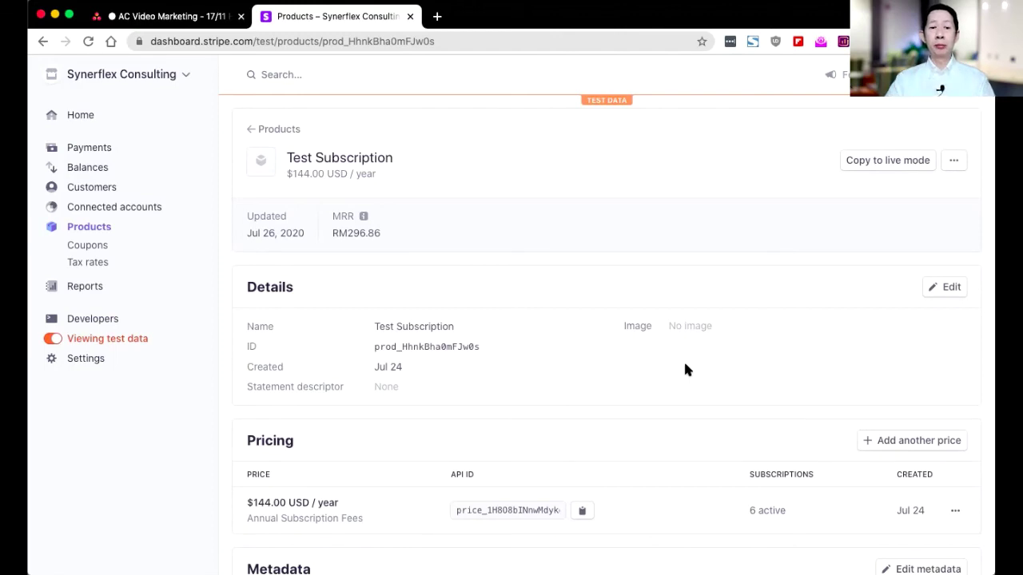
pyautogui.scroll(-5, 685, 368)
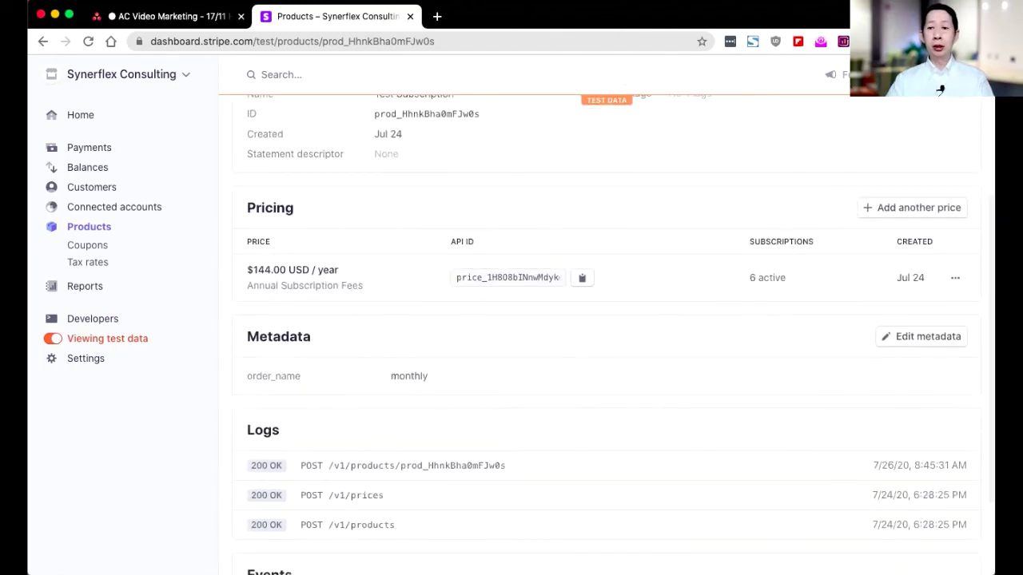
pyautogui.click(954, 278)
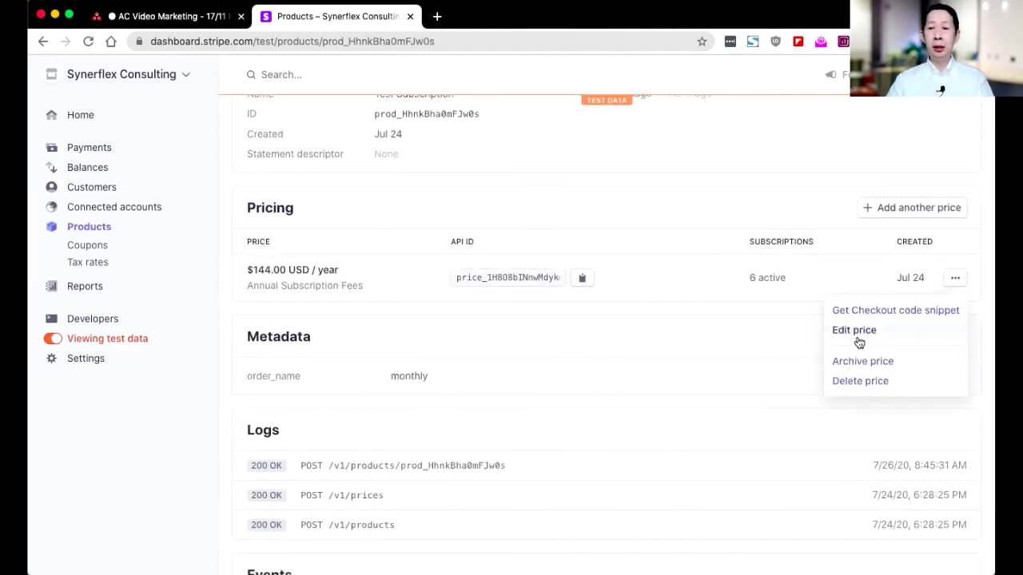
pyautogui.click(879, 310)
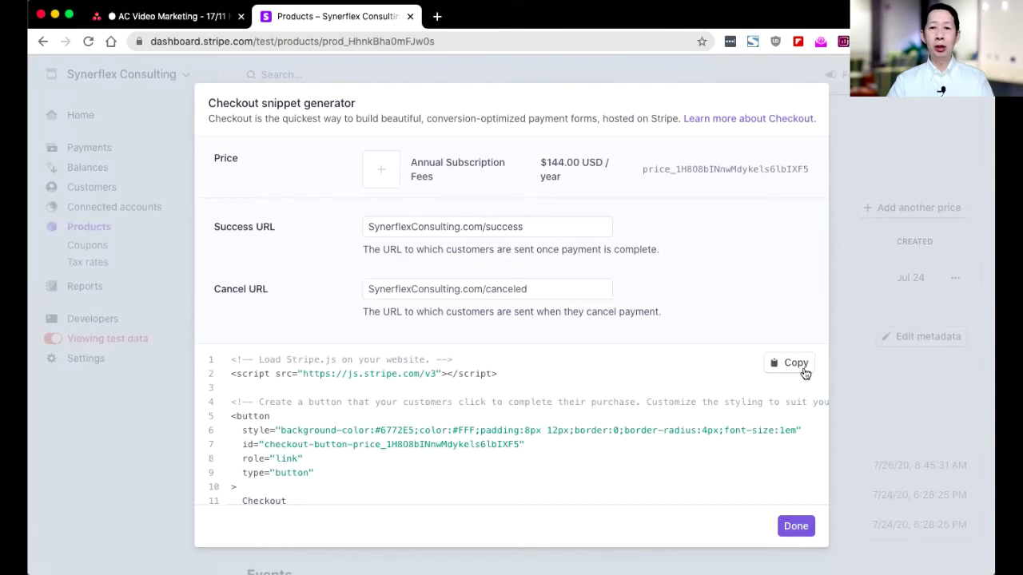
pyautogui.click(799, 529)
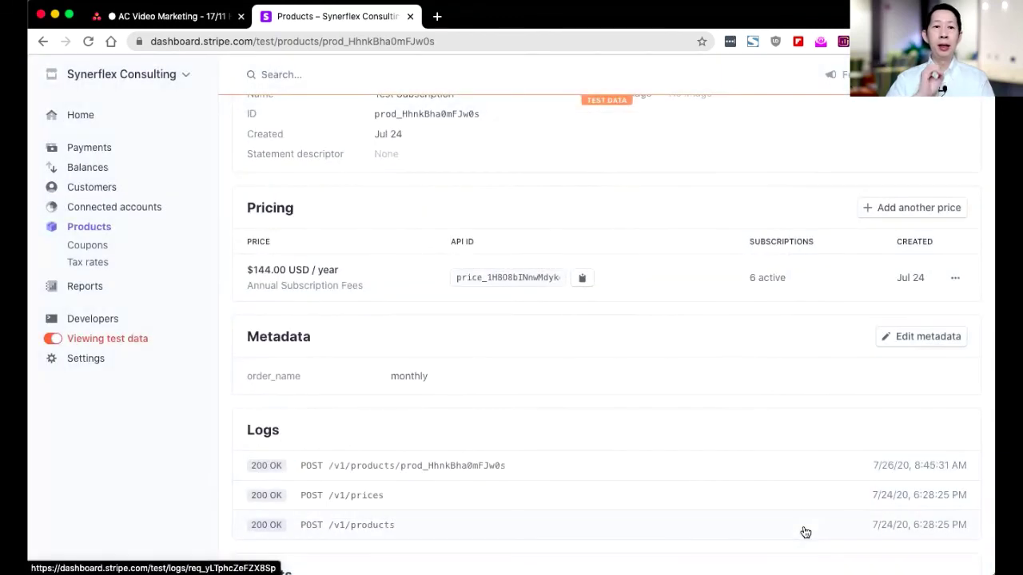